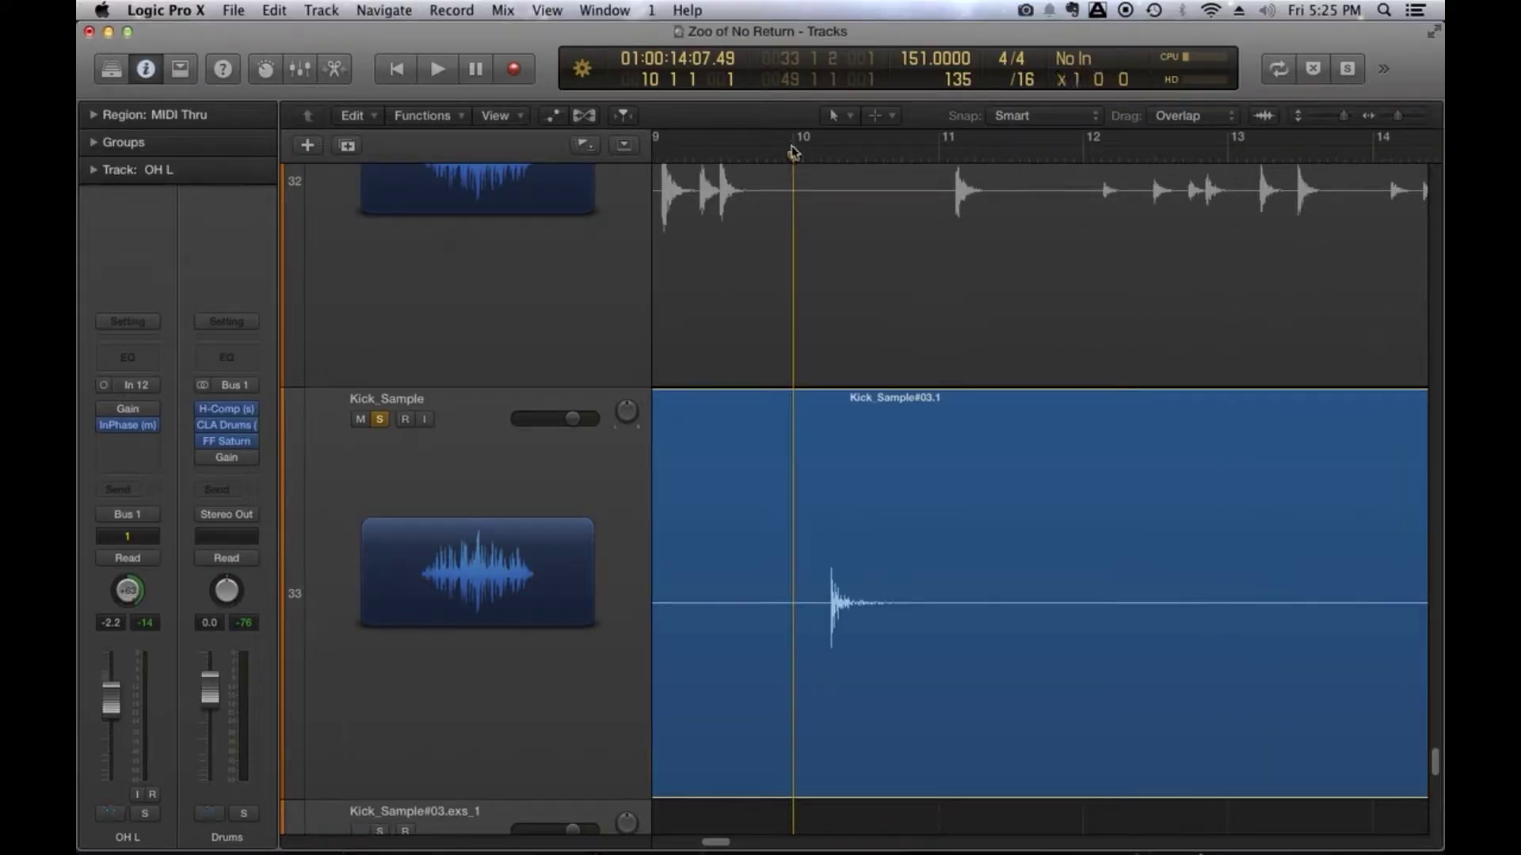
# Select the Kick_Sample track and play its recorded kick hit from just before bar 10.
pyautogui.moveTo(793, 155)
pyautogui.mouseDown()
pyautogui.moveTo(753, 153)
pyautogui.moveTo(768, 156)
pyautogui.mouseUp()
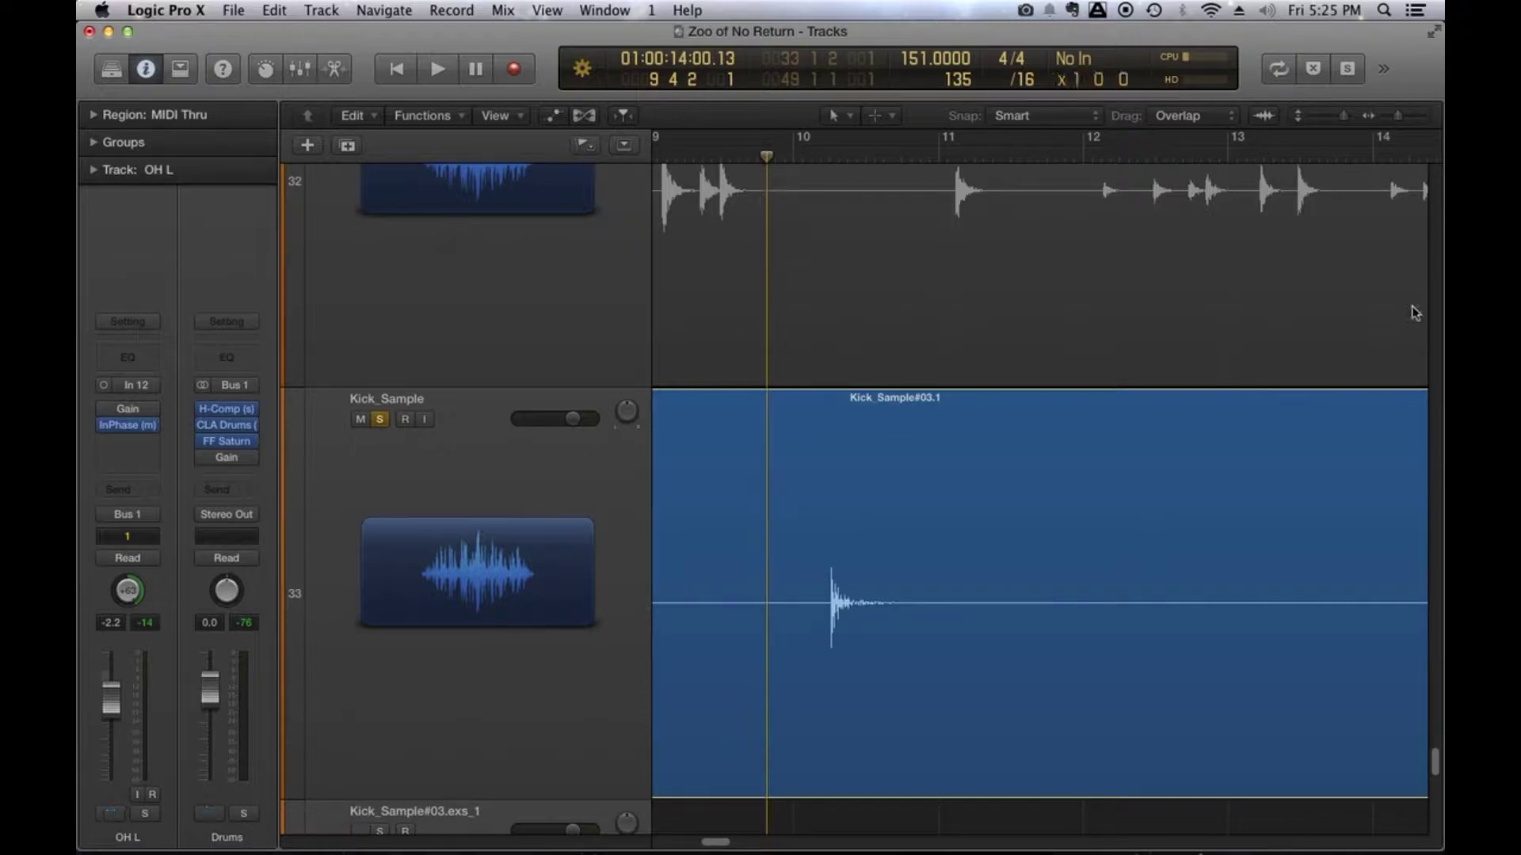
pyautogui.moveTo(1344, 116); pyautogui.dragTo(1322, 122)
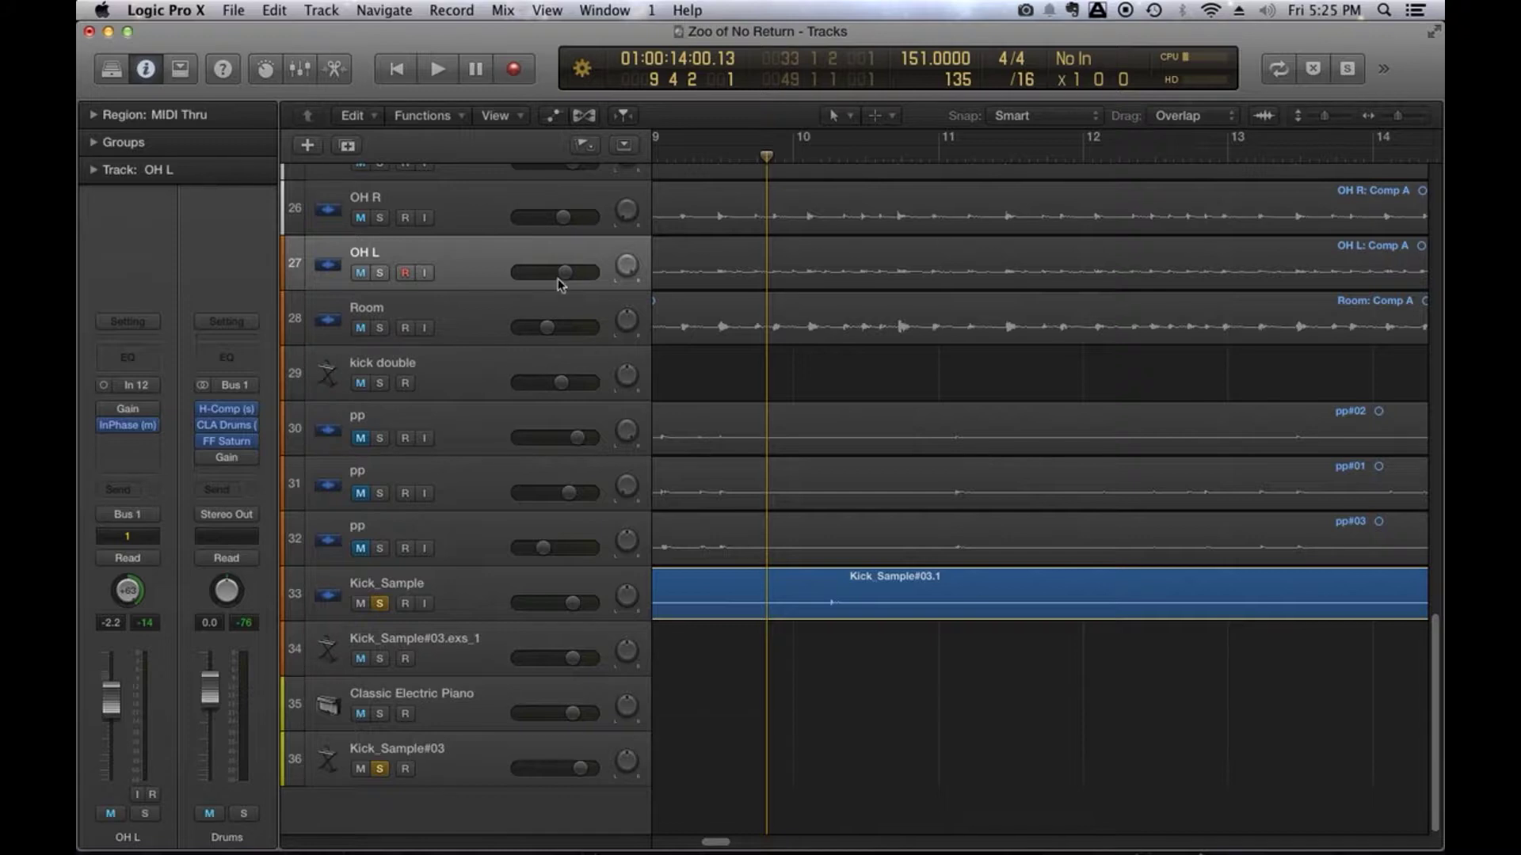
pyautogui.click(491, 604)
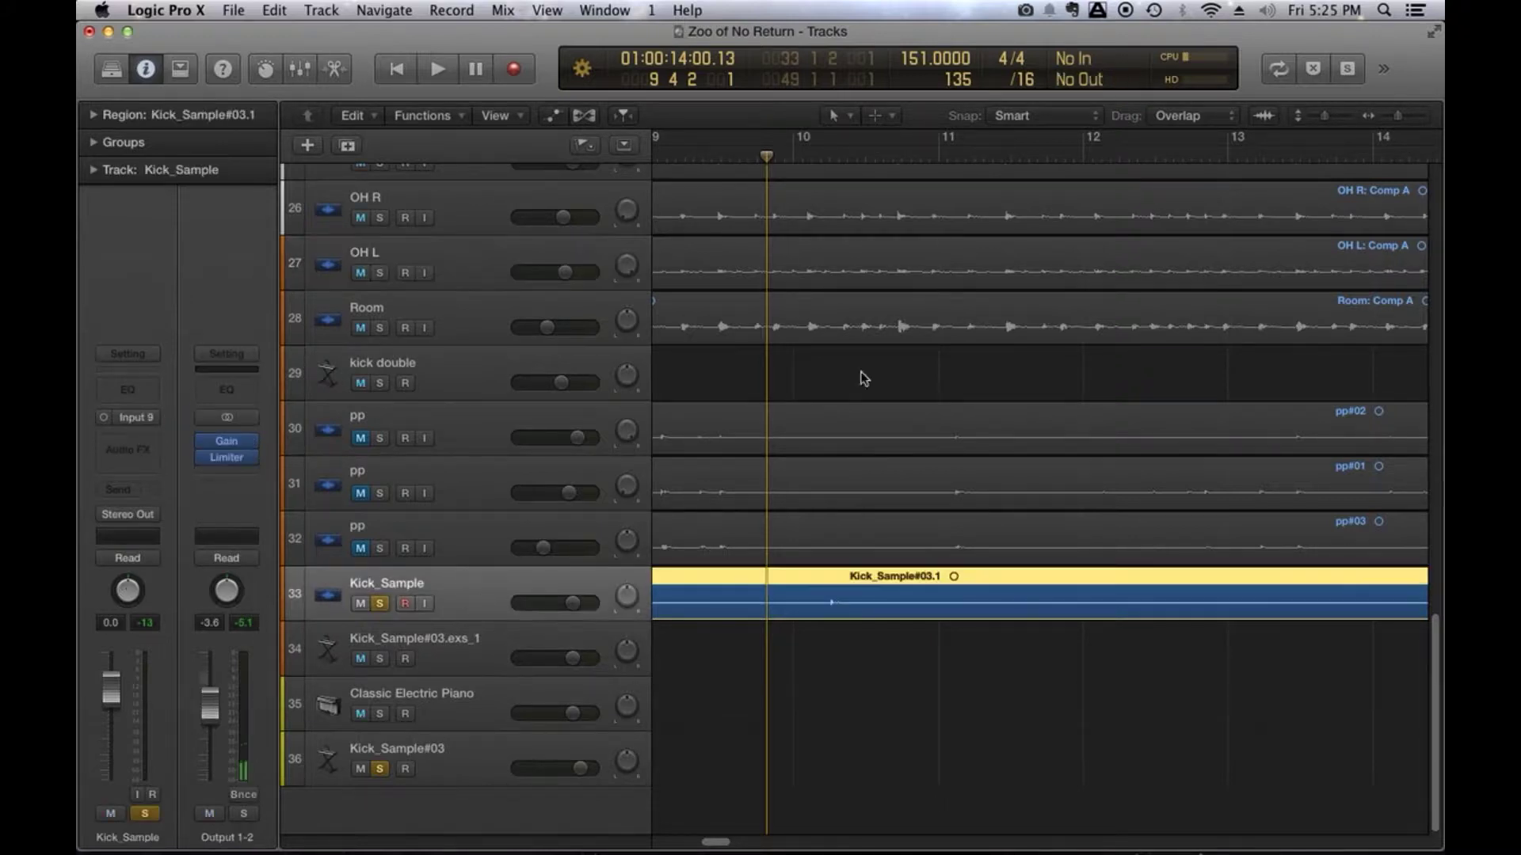
pyautogui.moveTo(1324, 116); pyautogui.dragTo(1402, 117)
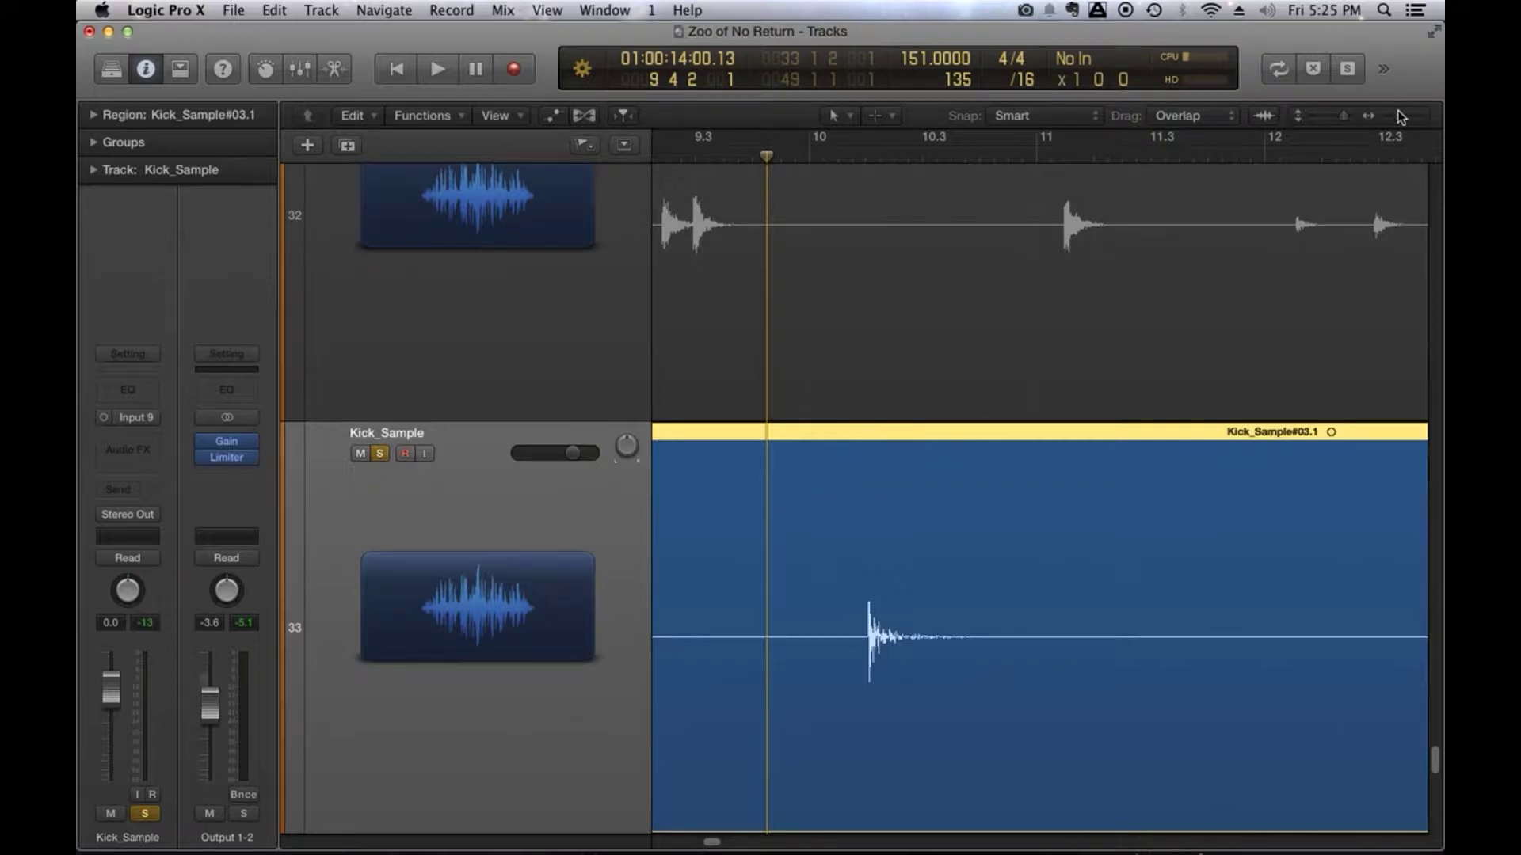
pyautogui.press('space')
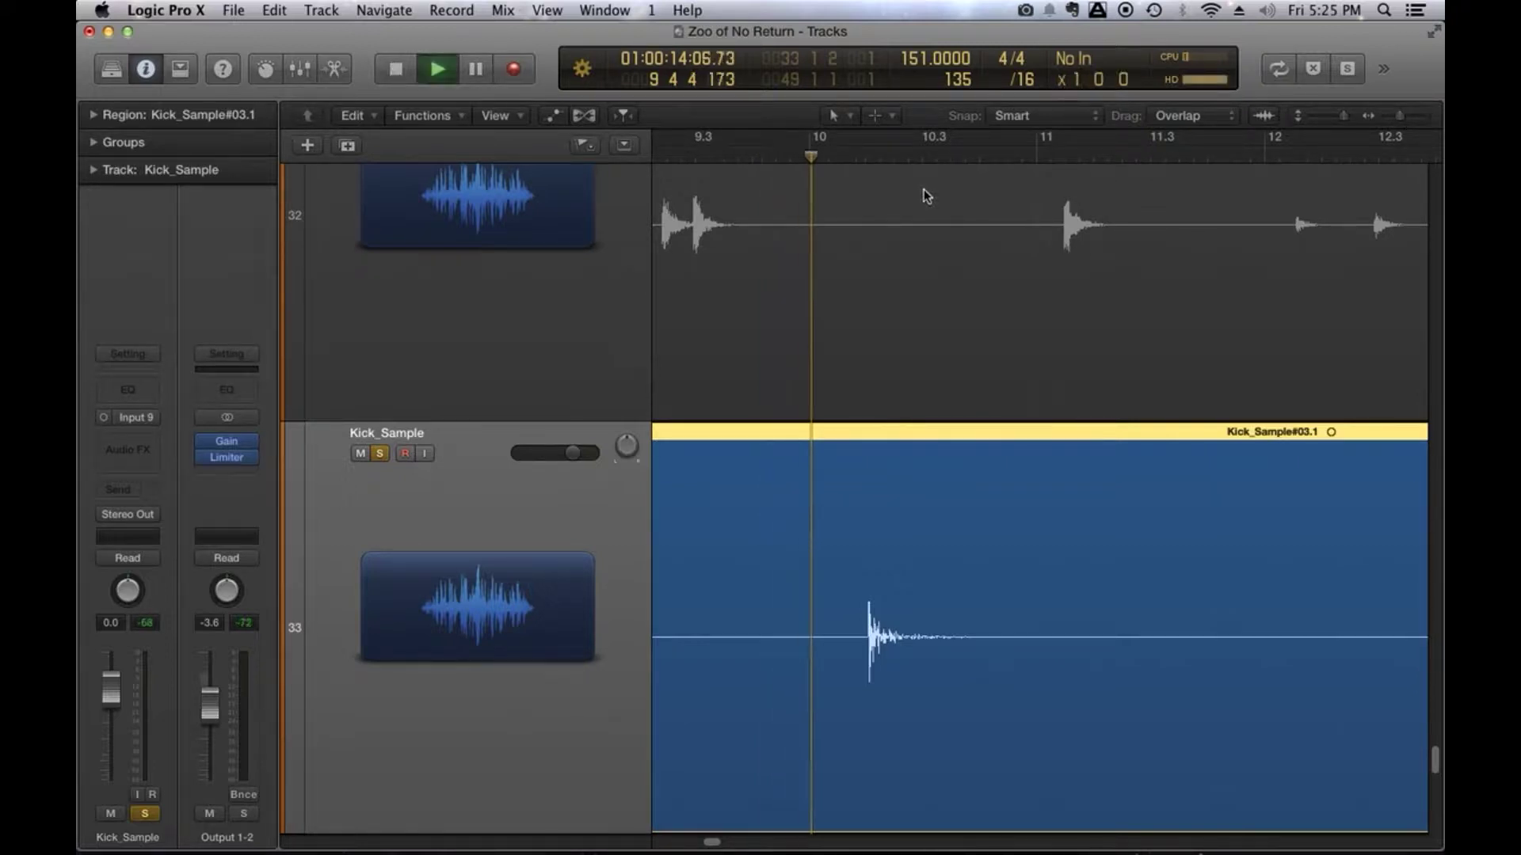
pyautogui.click(777, 156)
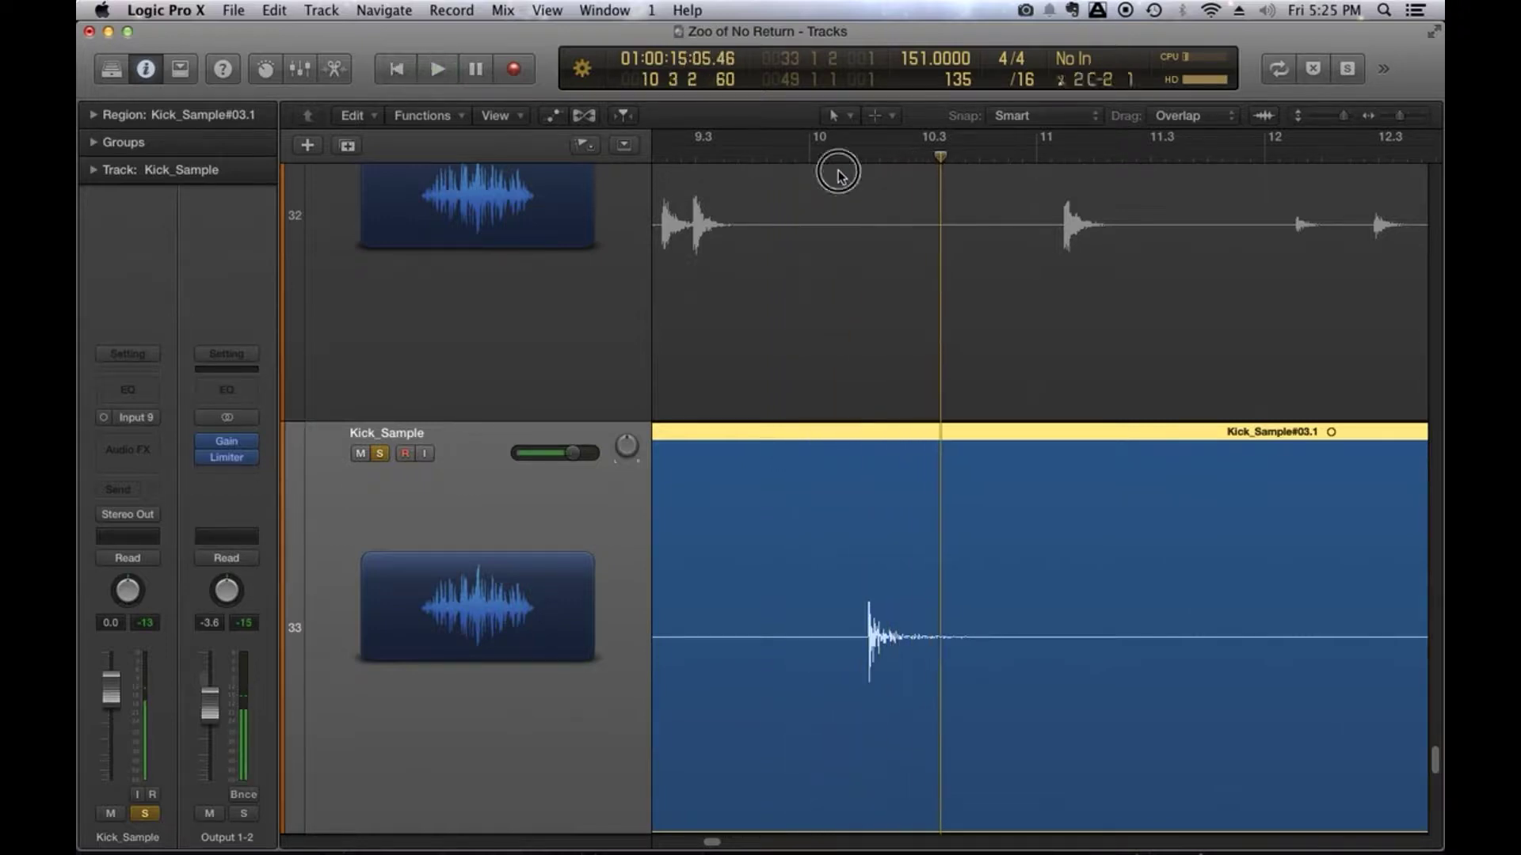
pyautogui.click(821, 150)
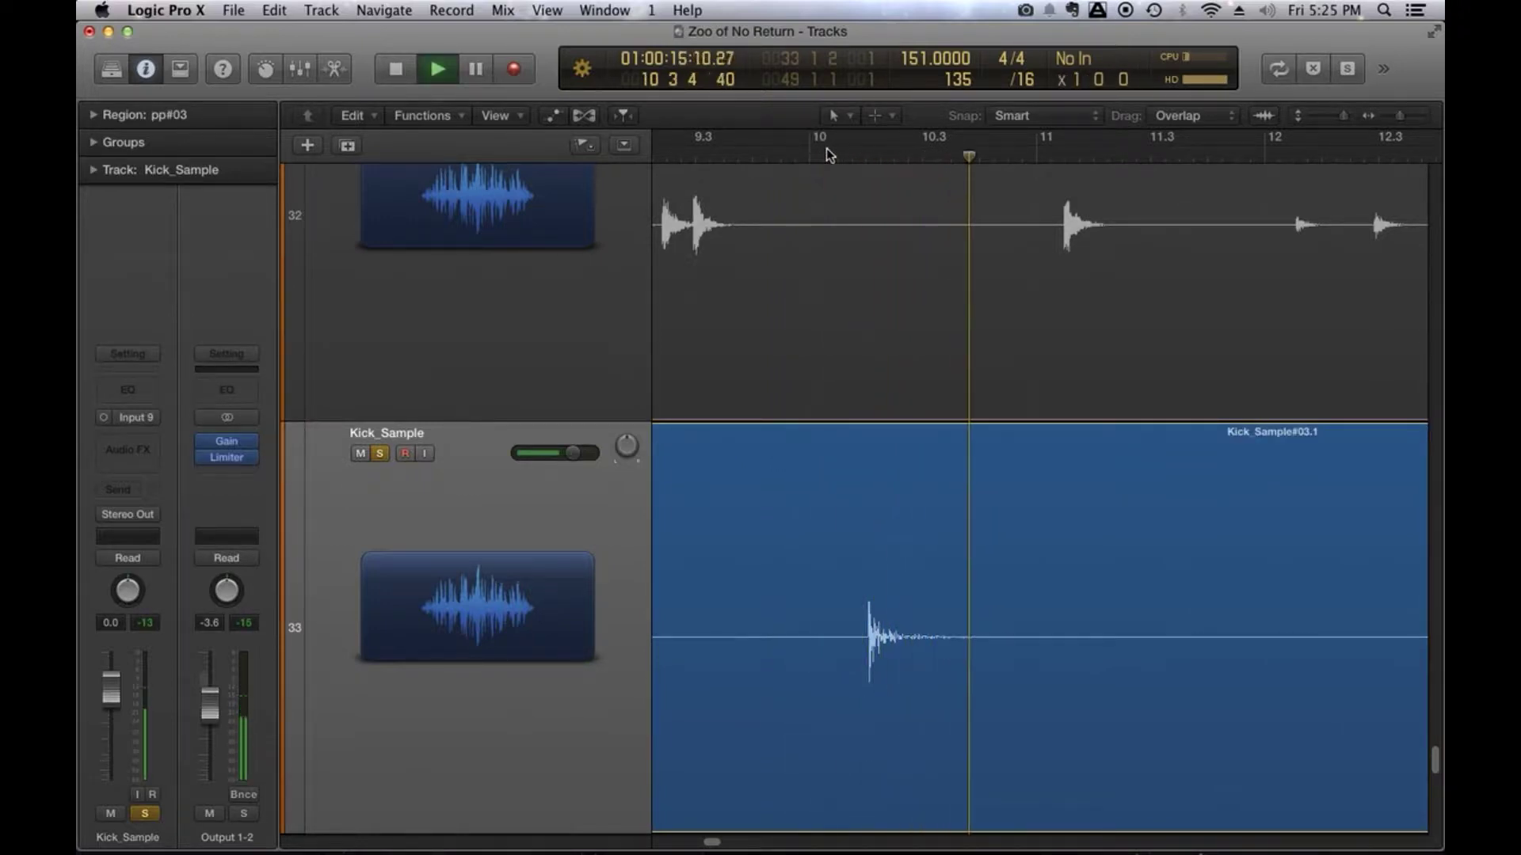
pyautogui.press('space')
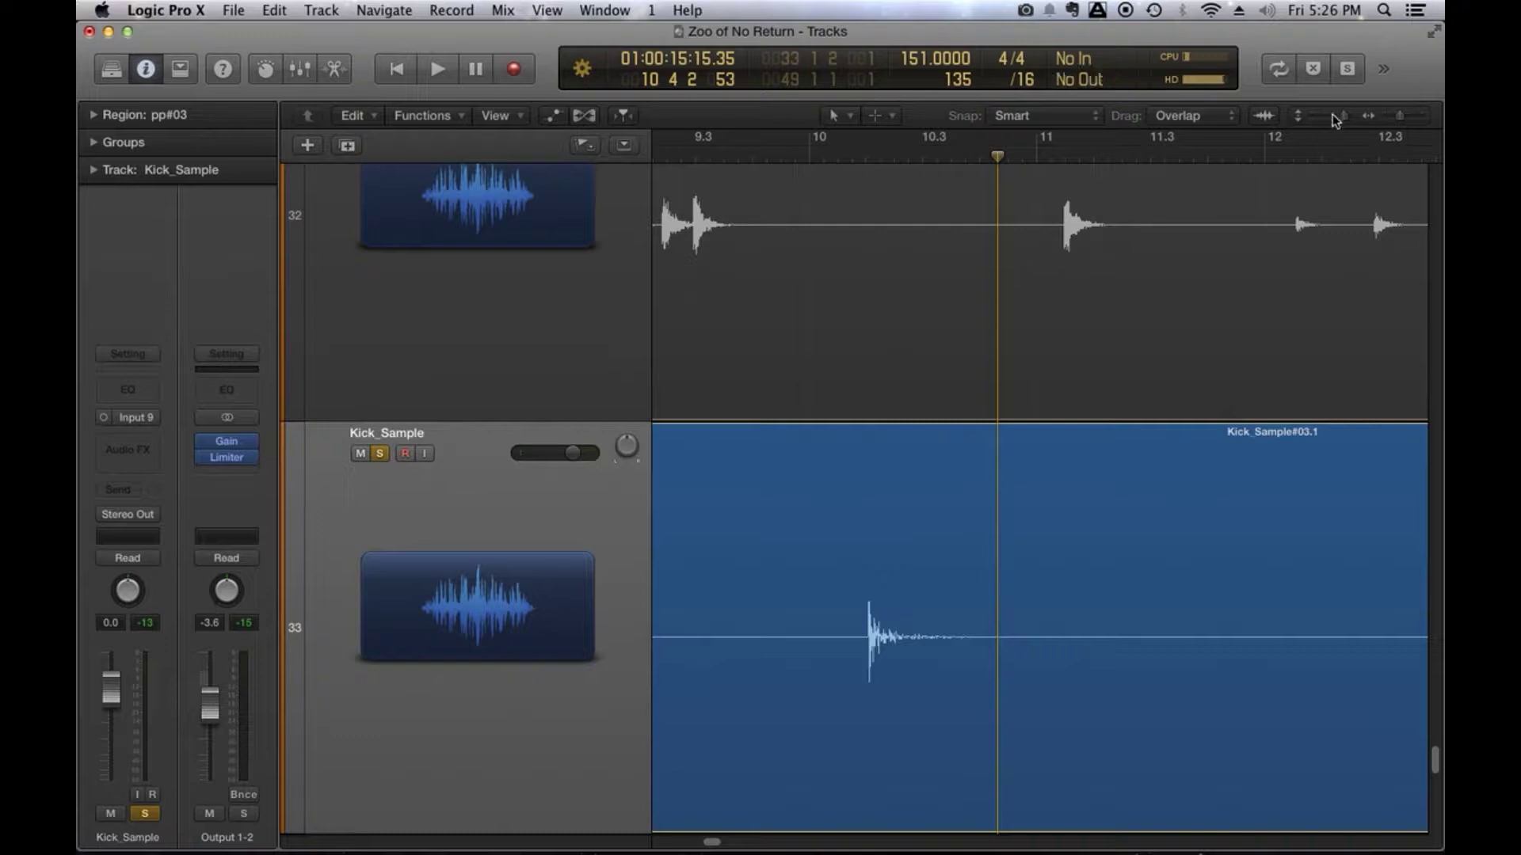
# Convert the Kick_Sample#03.1 region to a new sampler track named Kick_Sample#03, with zones from transient markers and trigger range C1 to G8.
pyautogui.moveTo(1342, 116); pyautogui.dragTo(1338, 116)
pyautogui.click(1205, 586)
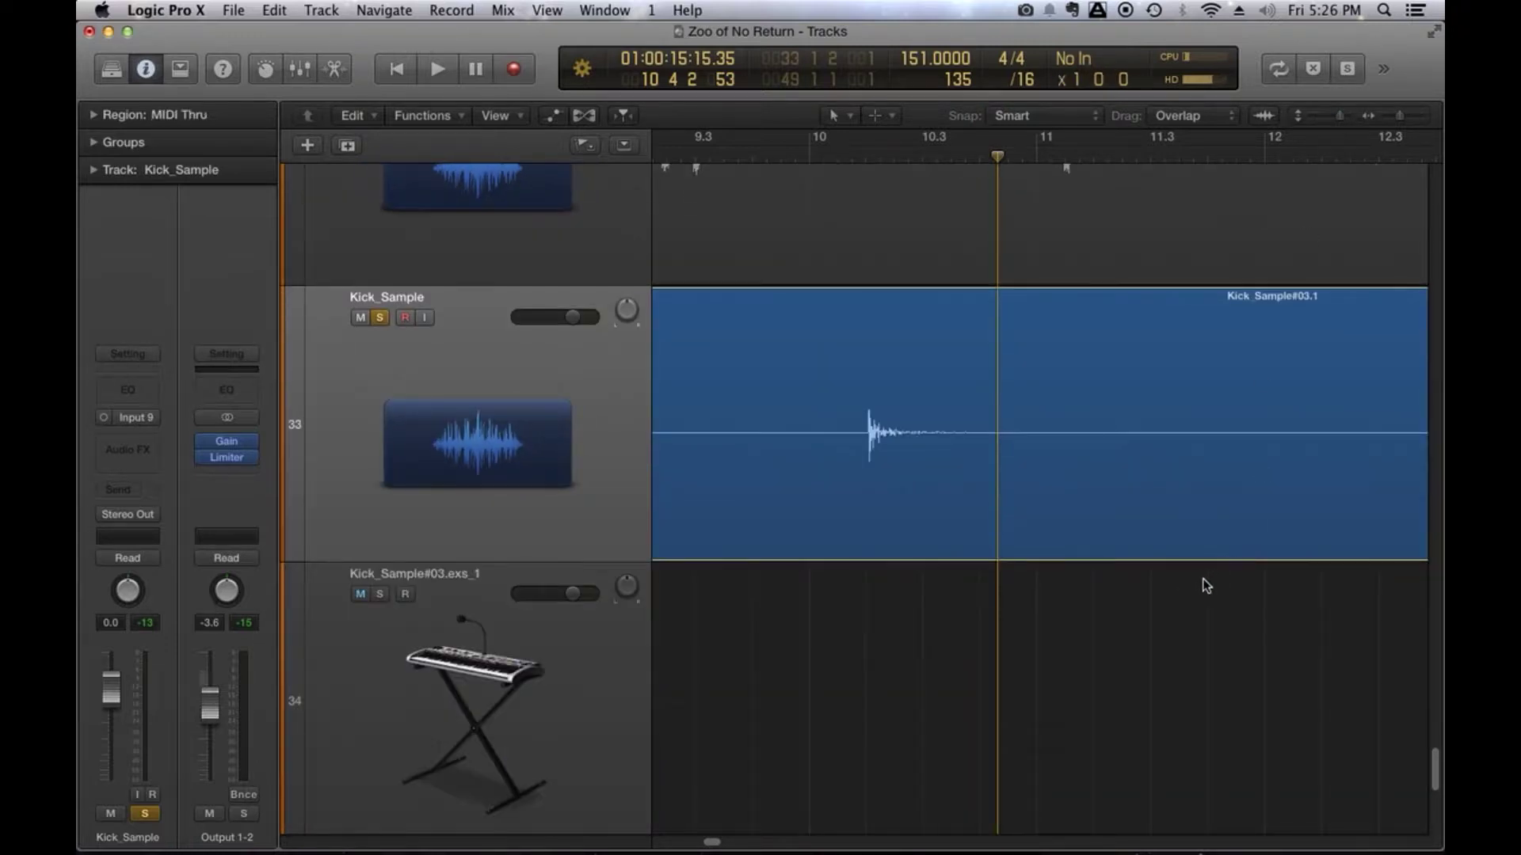
pyautogui.moveTo(1400, 115); pyautogui.dragTo(1387, 116)
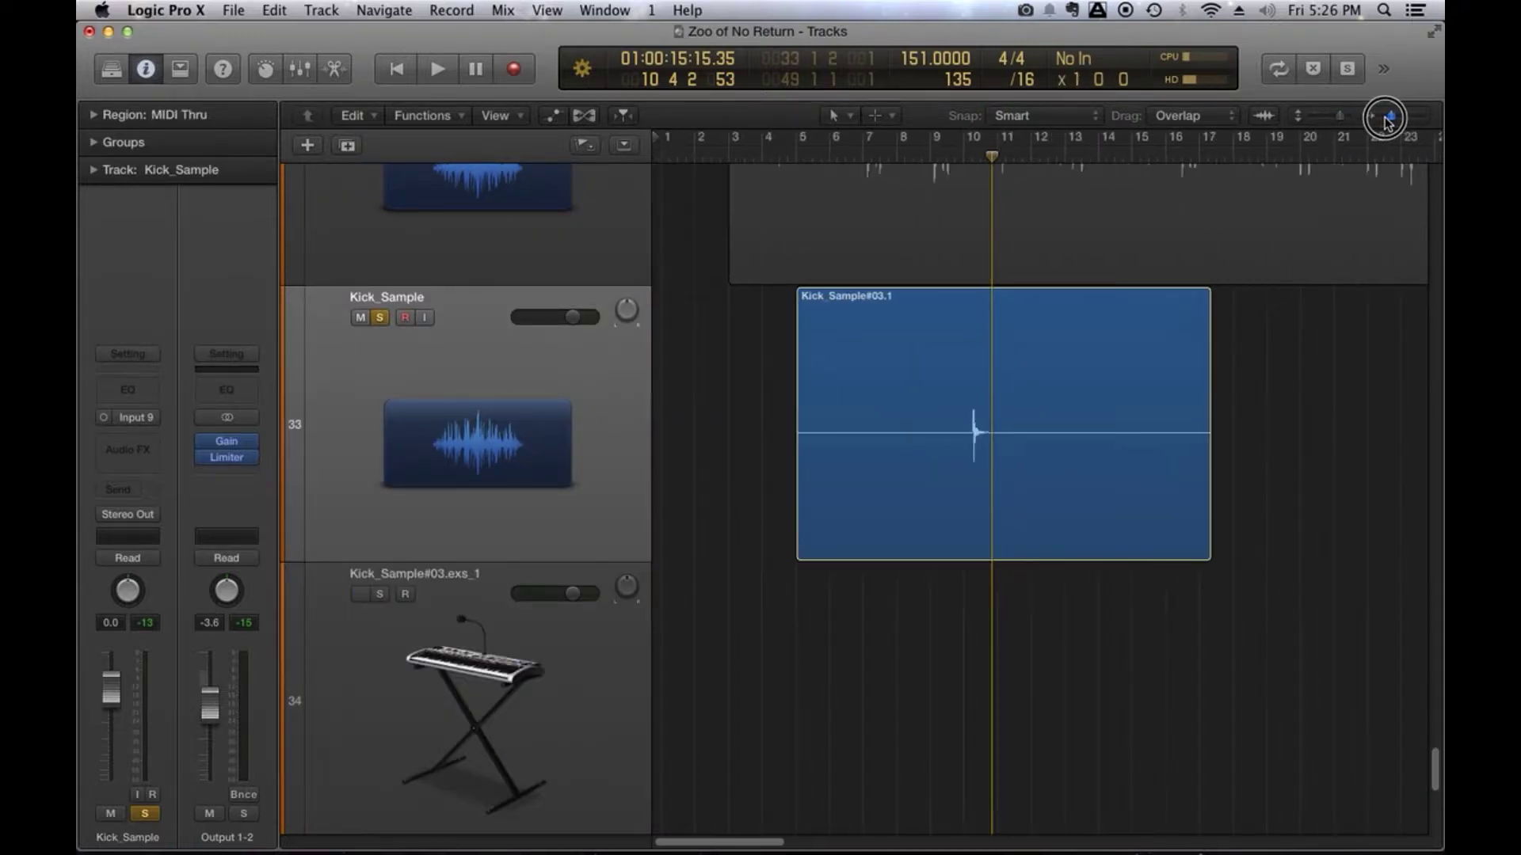
pyautogui.click(1385, 112)
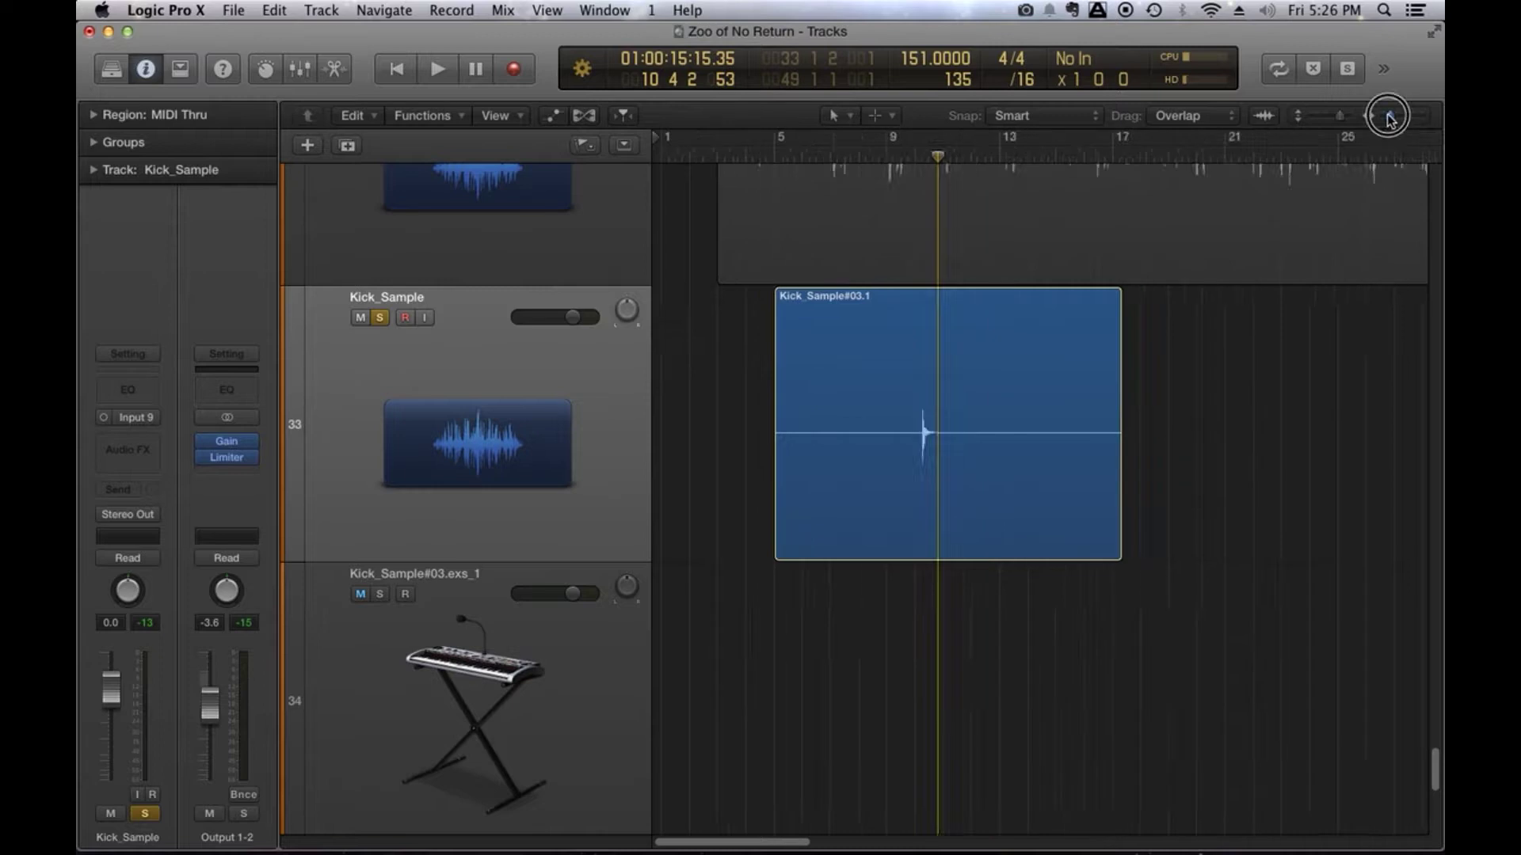
pyautogui.click(1339, 119)
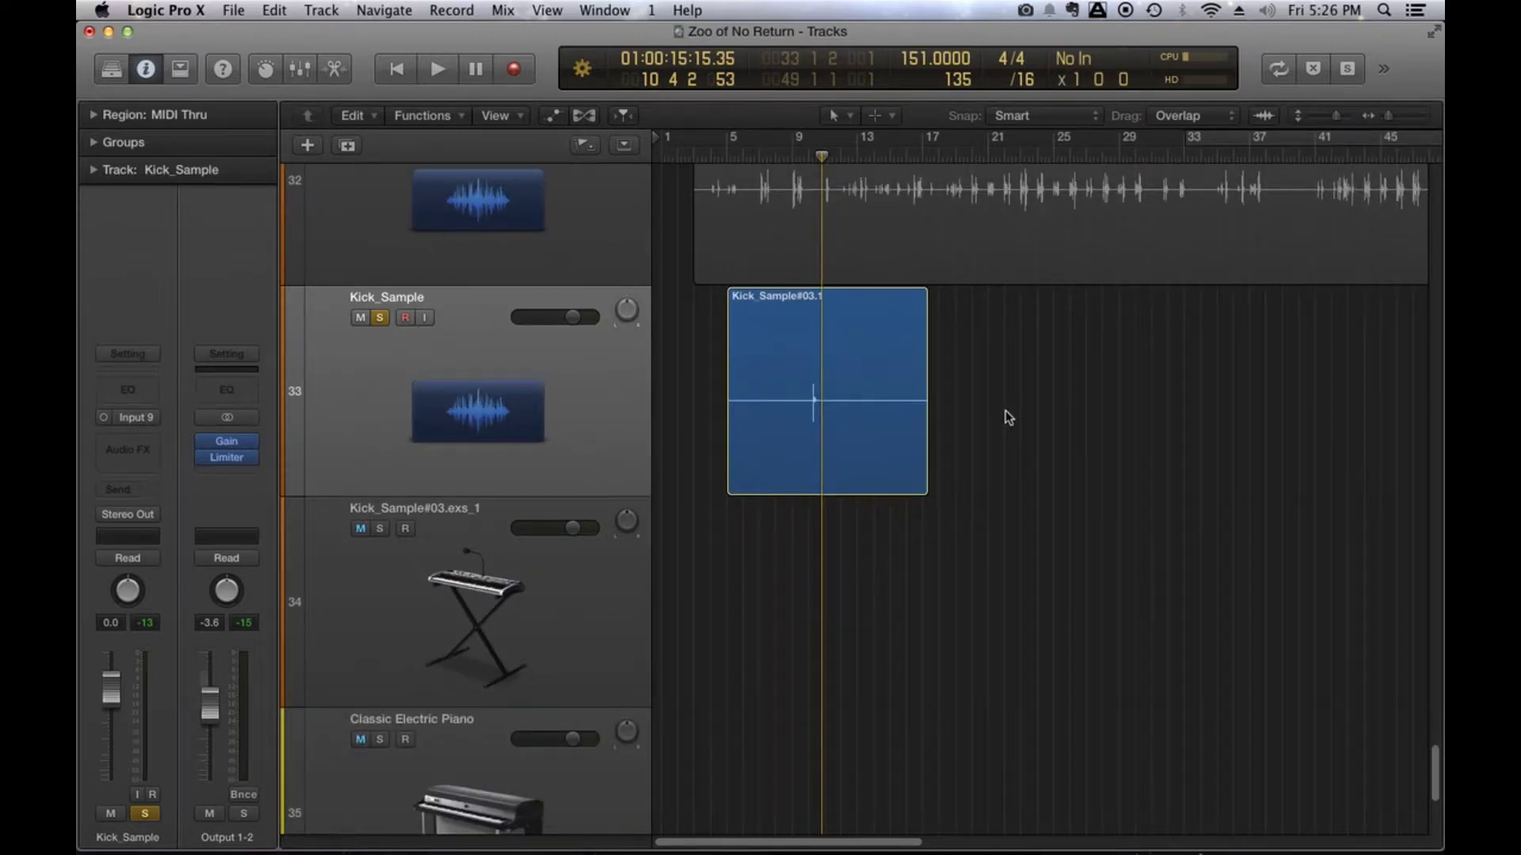
pyautogui.click(878, 372)
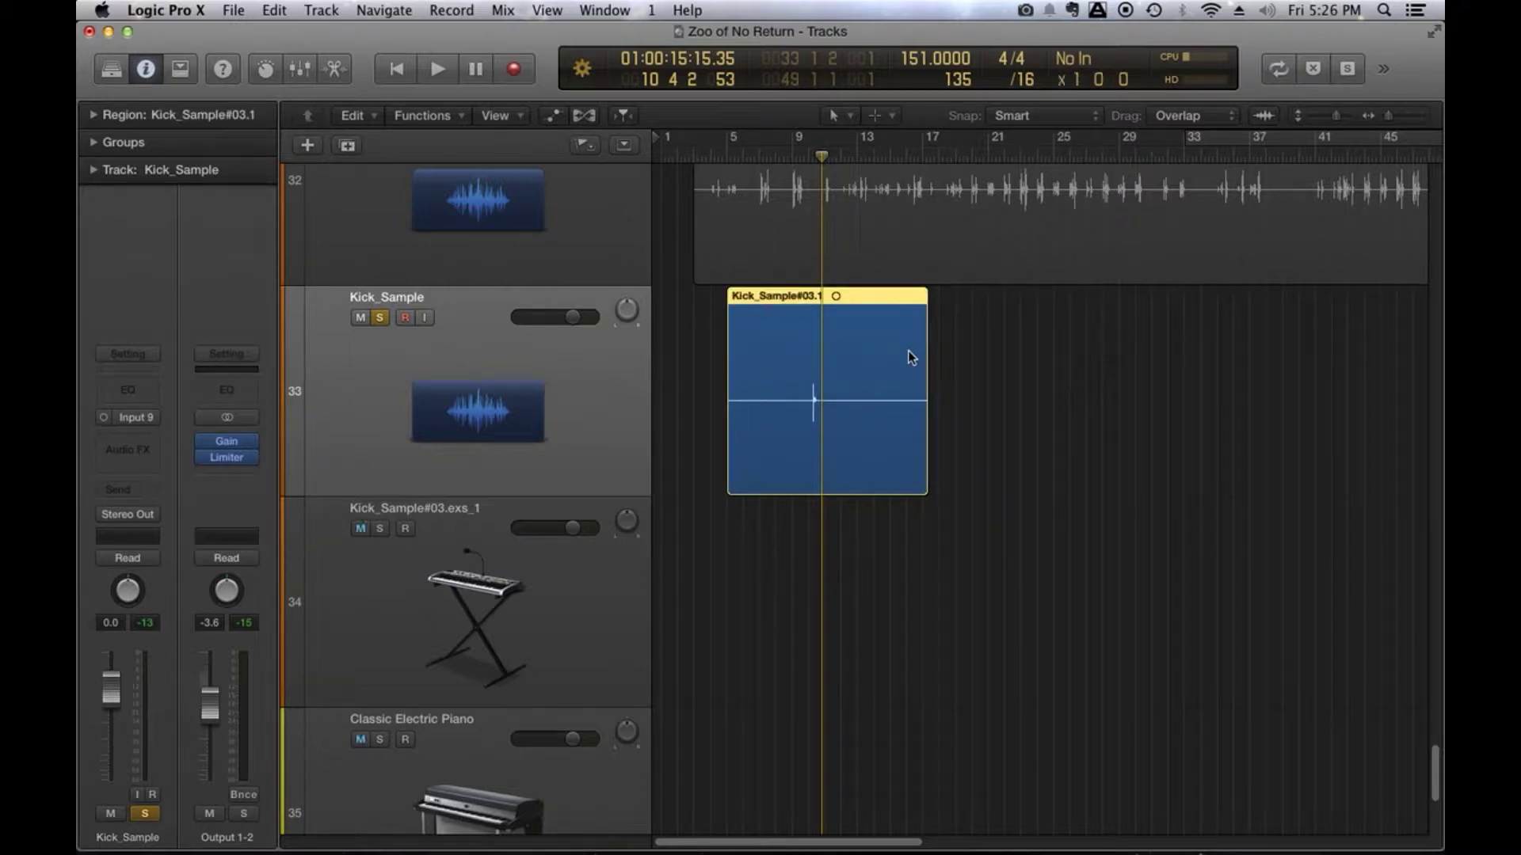
pyautogui.hotkey('ctrl', 'e')
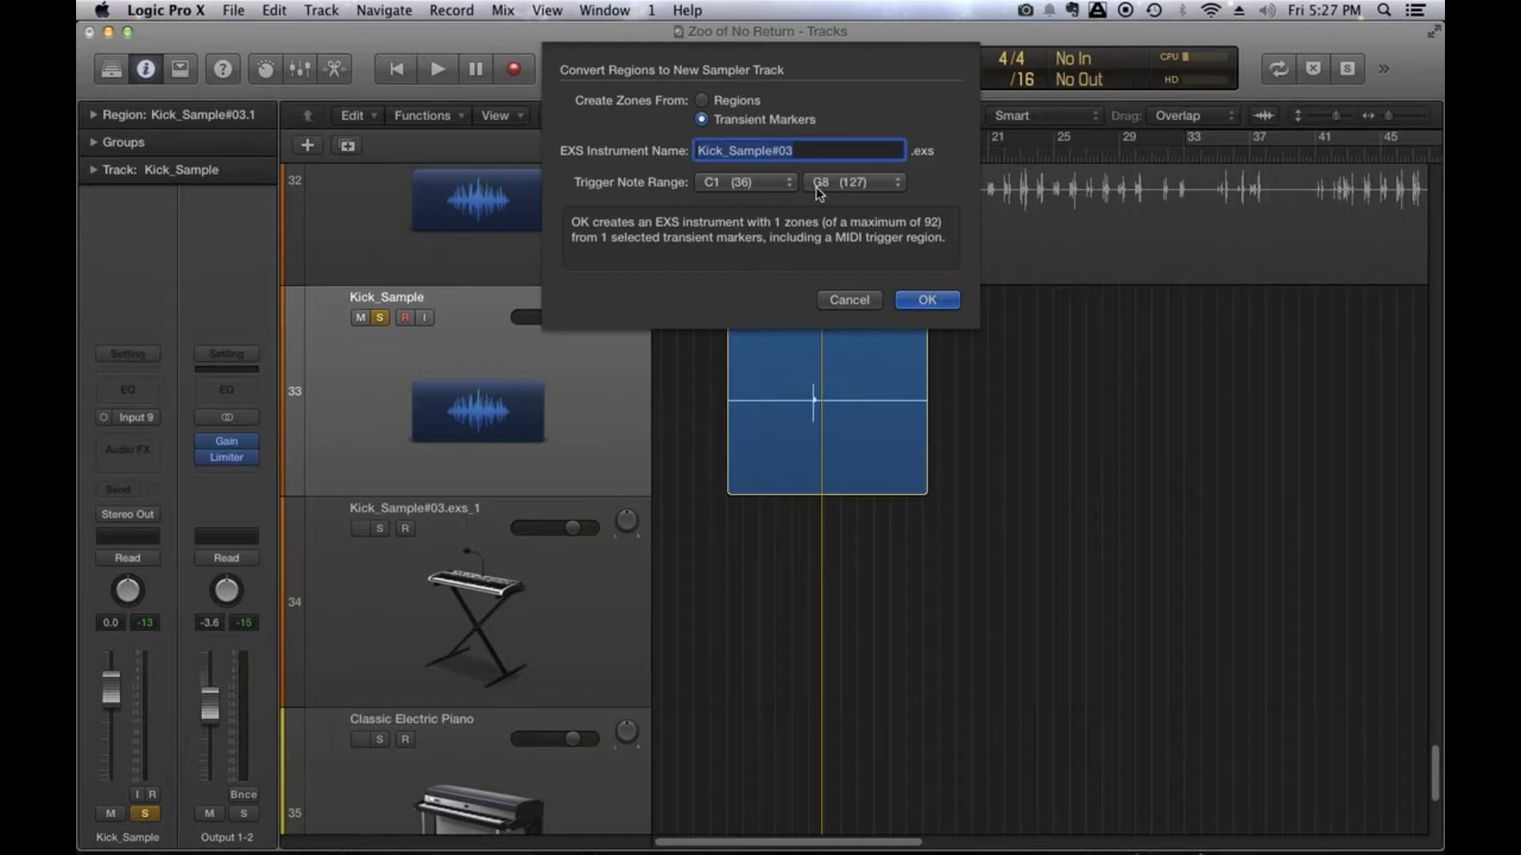
pyautogui.click(730, 179)
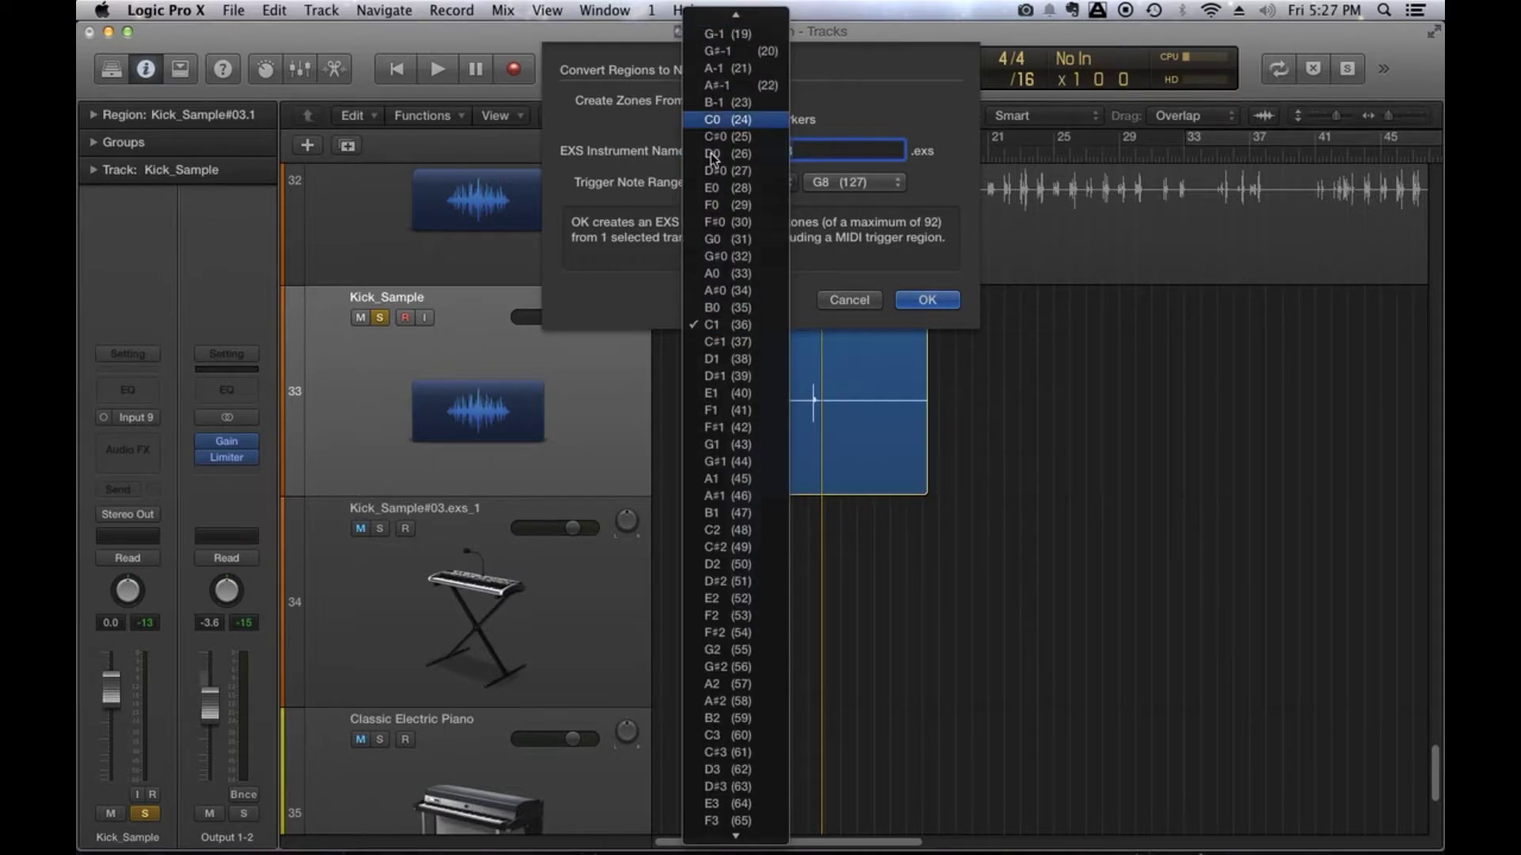
pyautogui.click(647, 301)
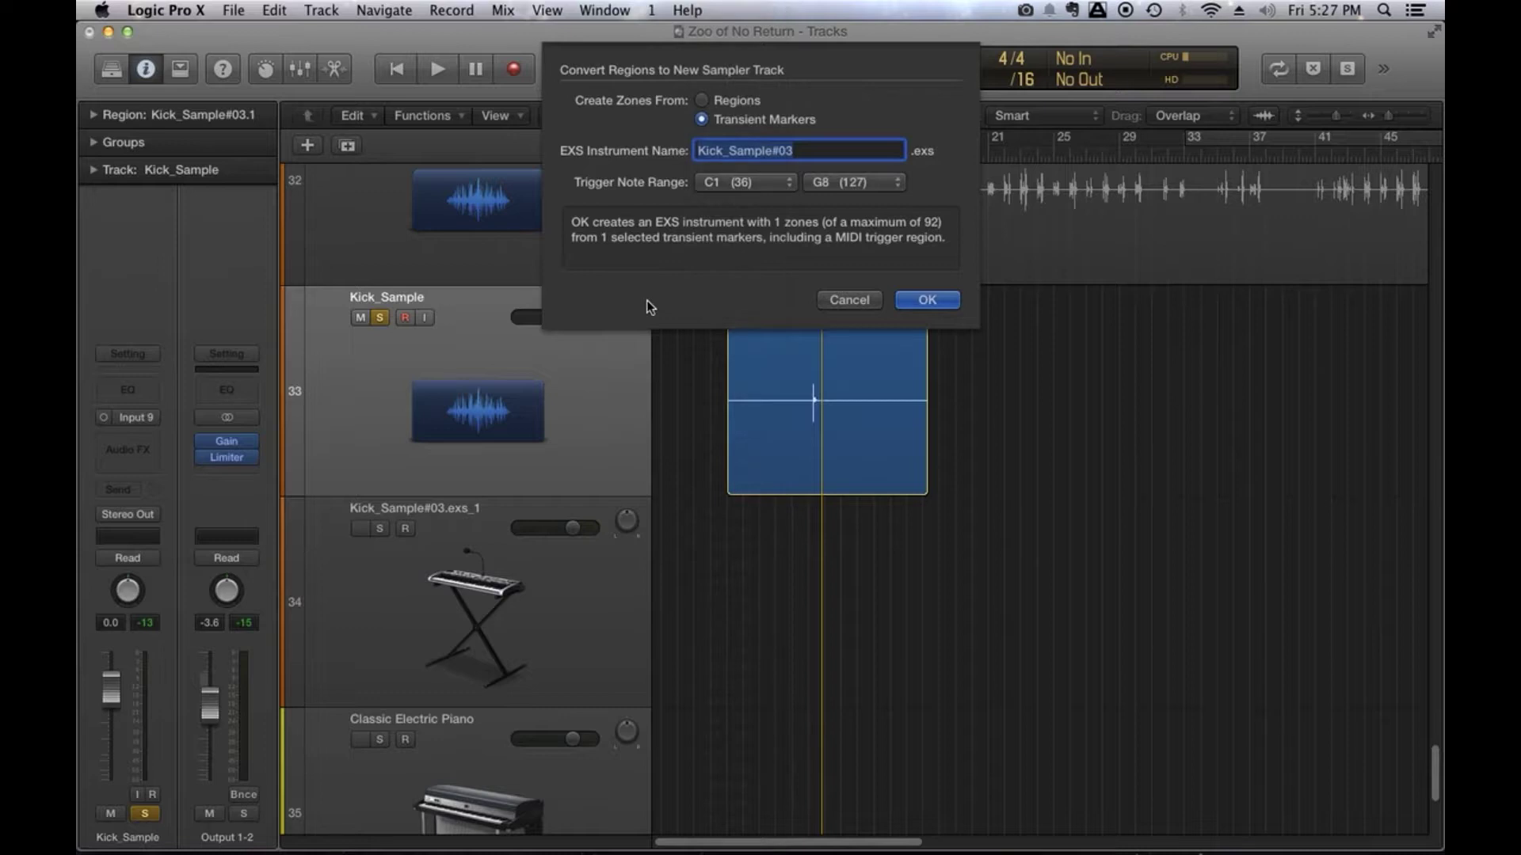
pyautogui.click(909, 299)
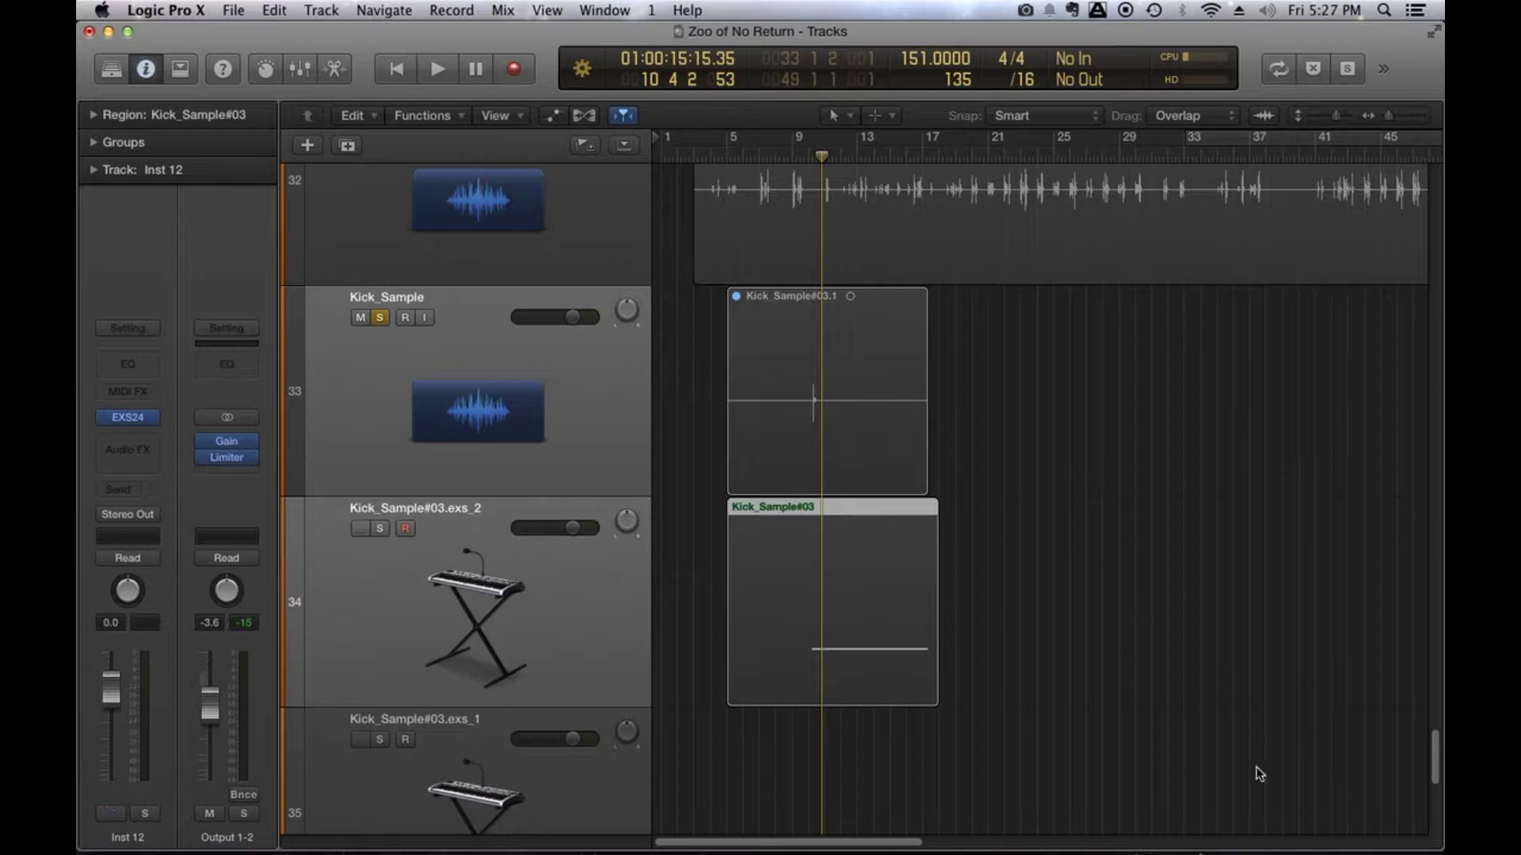
# Select the new Kick_Sample#03.exs_2 sampler track and solo it.
pyautogui.click(1084, 601)
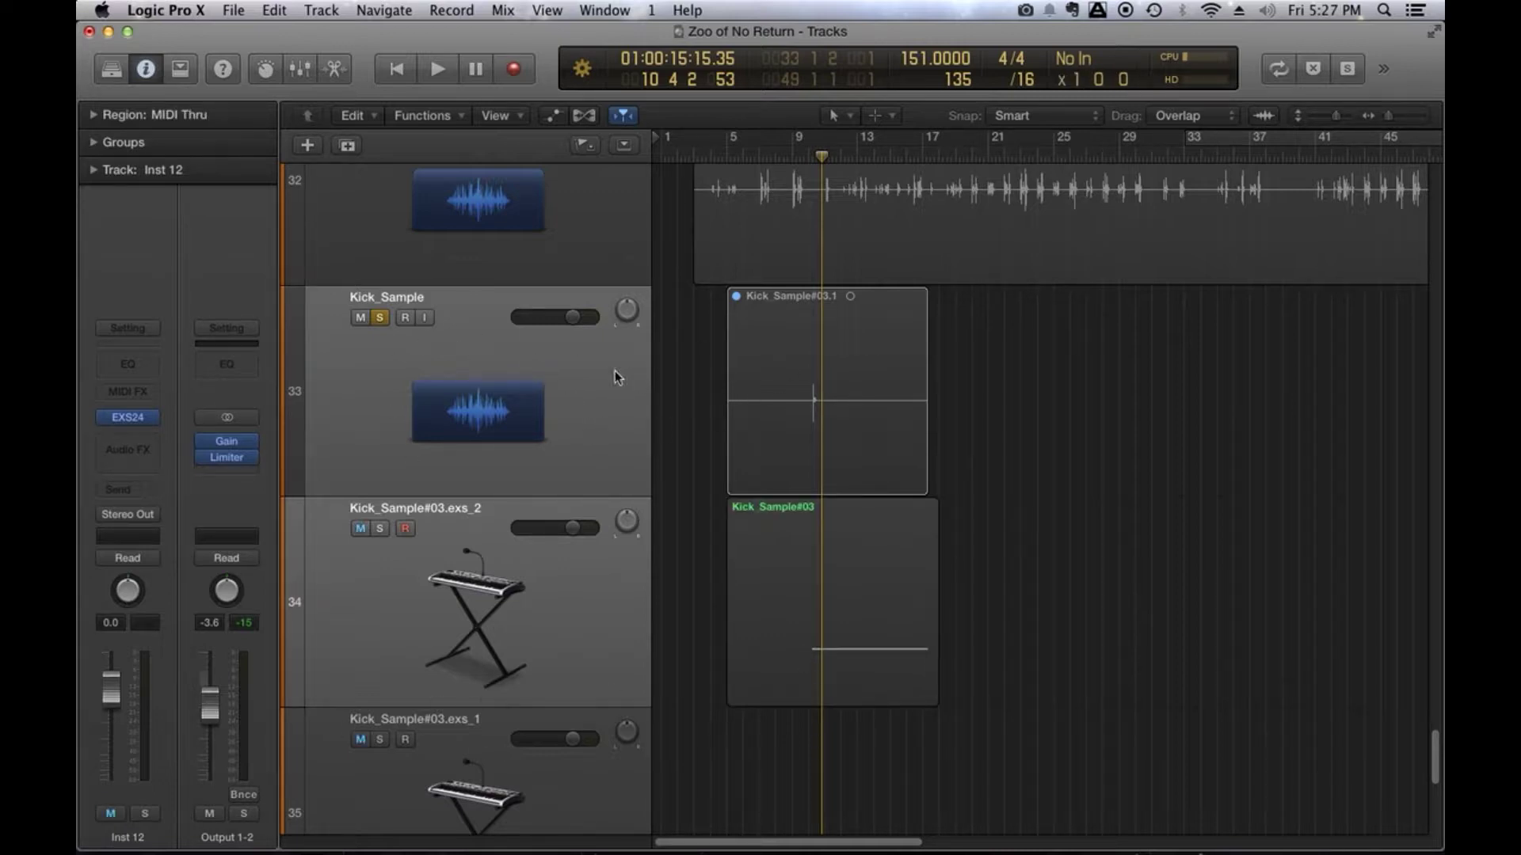
pyautogui.click(487, 599)
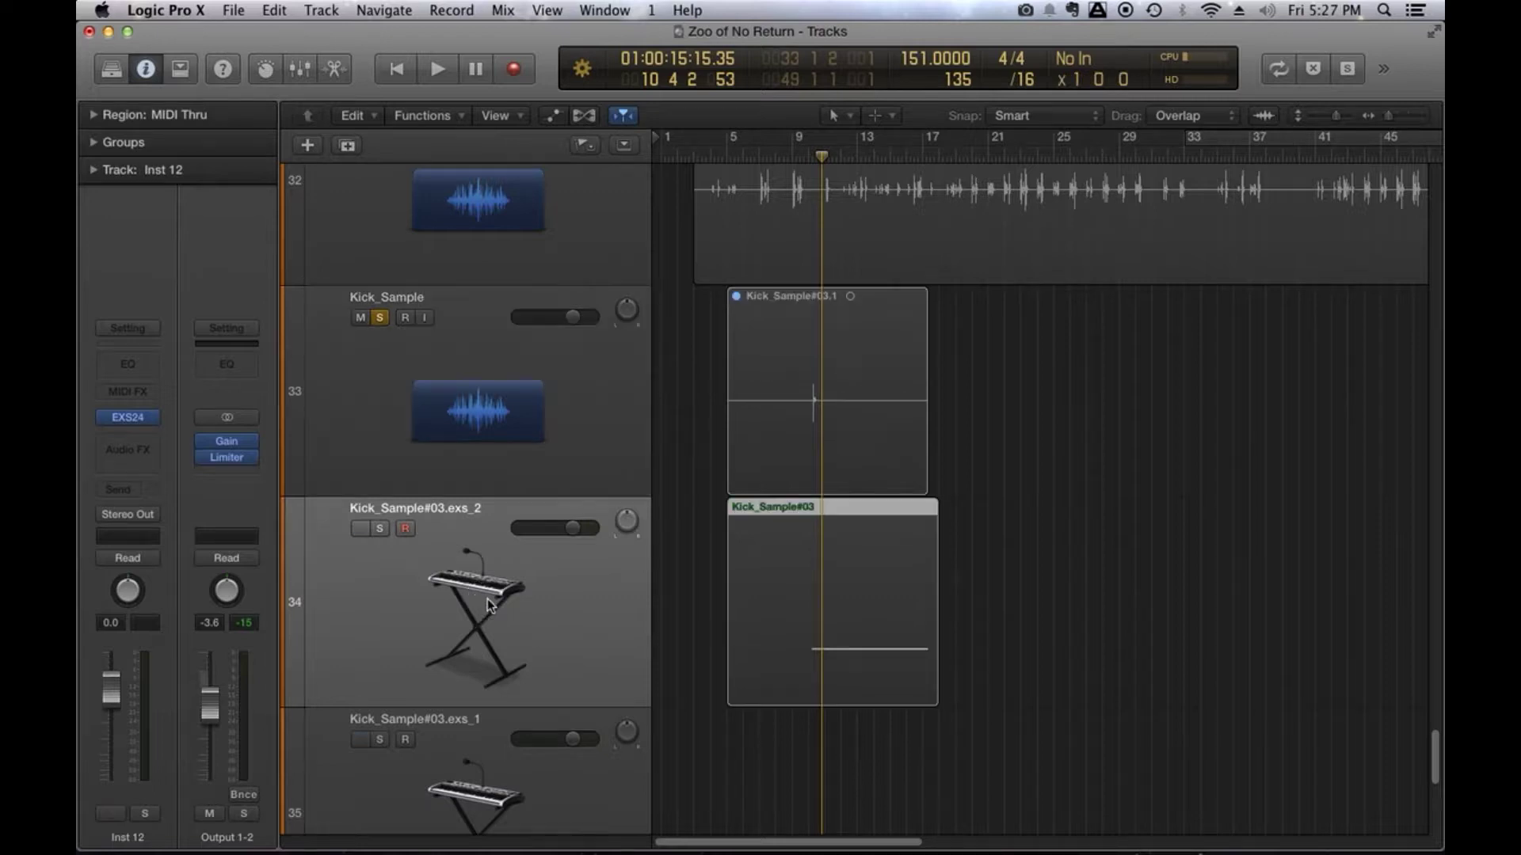
pyautogui.press('s')
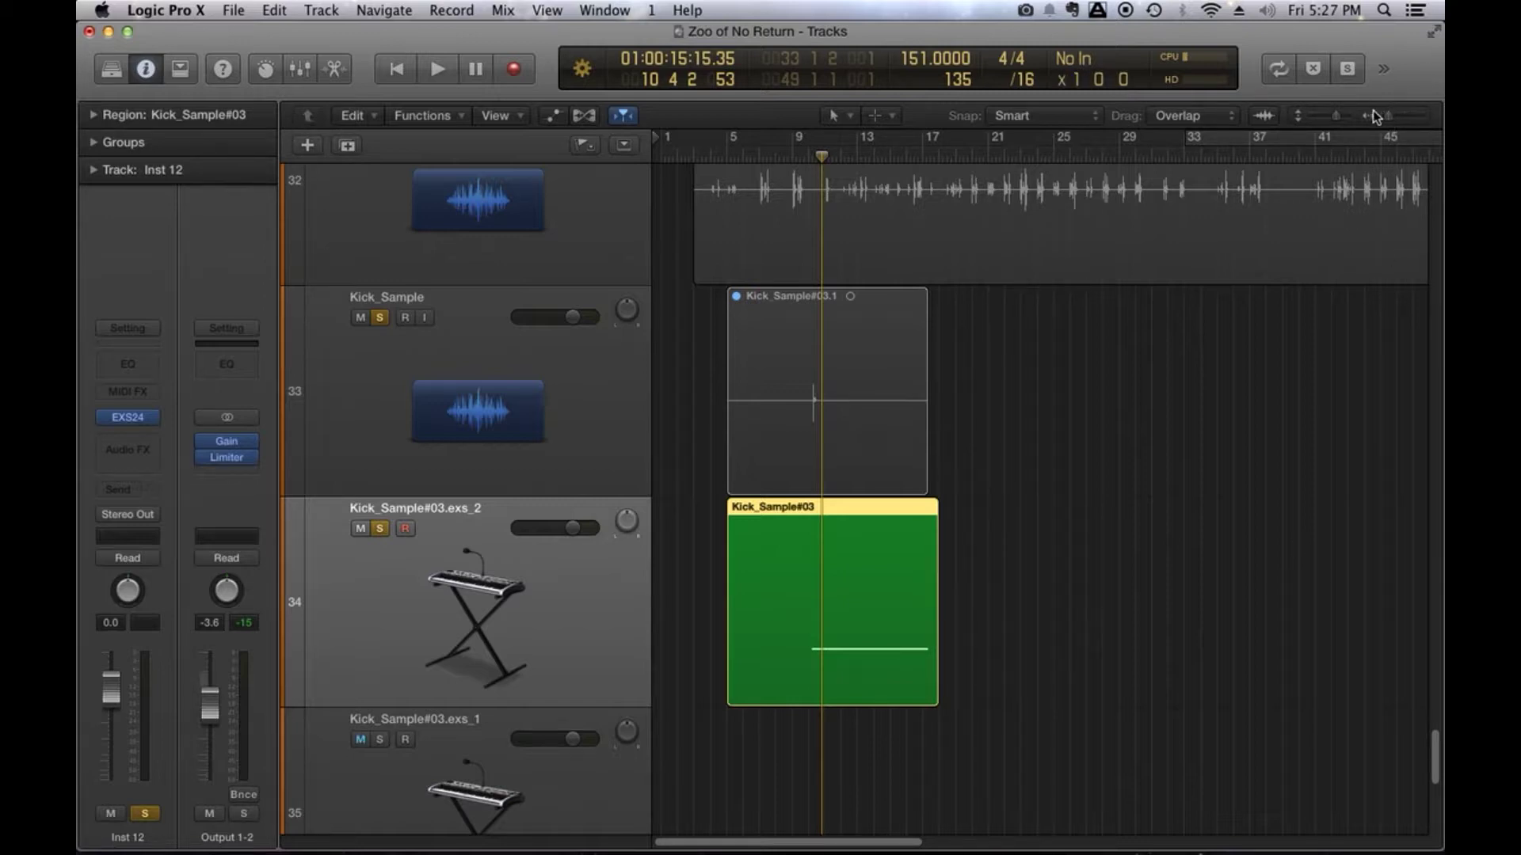
# Examine the new Kick_Sample#03 MIDI region in the Piano Roll, audition the C1 key, and close the editor.
pyautogui.click(1080, 604)
pyautogui.click(826, 576)
pyautogui.doubleClick(825, 576)
pyautogui.click(887, 517)
pyautogui.moveTo(899, 606); pyautogui.dragTo(899, 334)
pyautogui.click(1395, 382)
pyautogui.moveTo(1395, 382); pyautogui.dragTo(1391, 383)
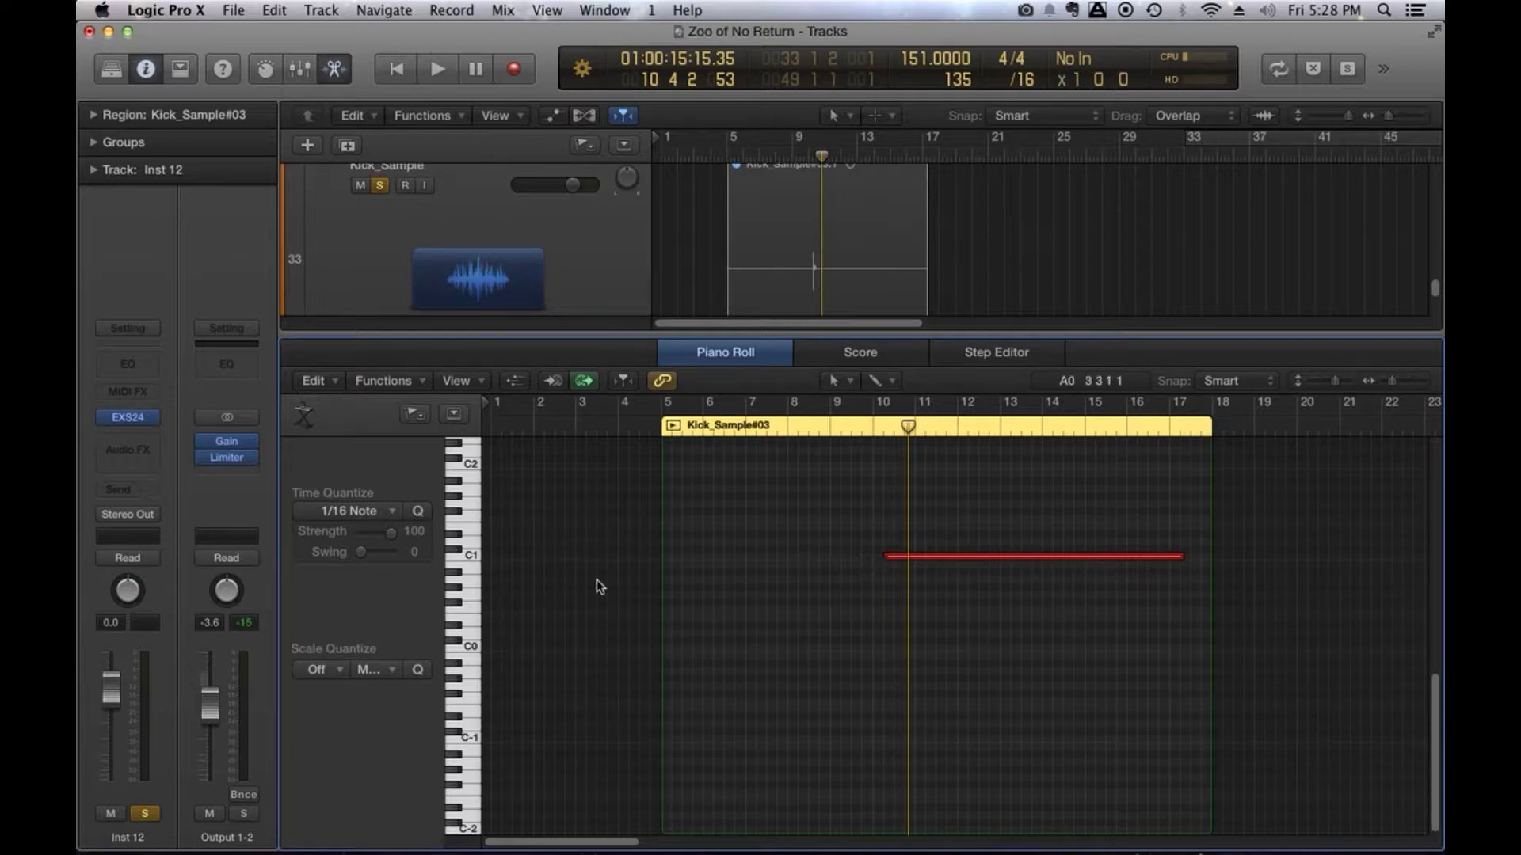
pyautogui.click(470, 559)
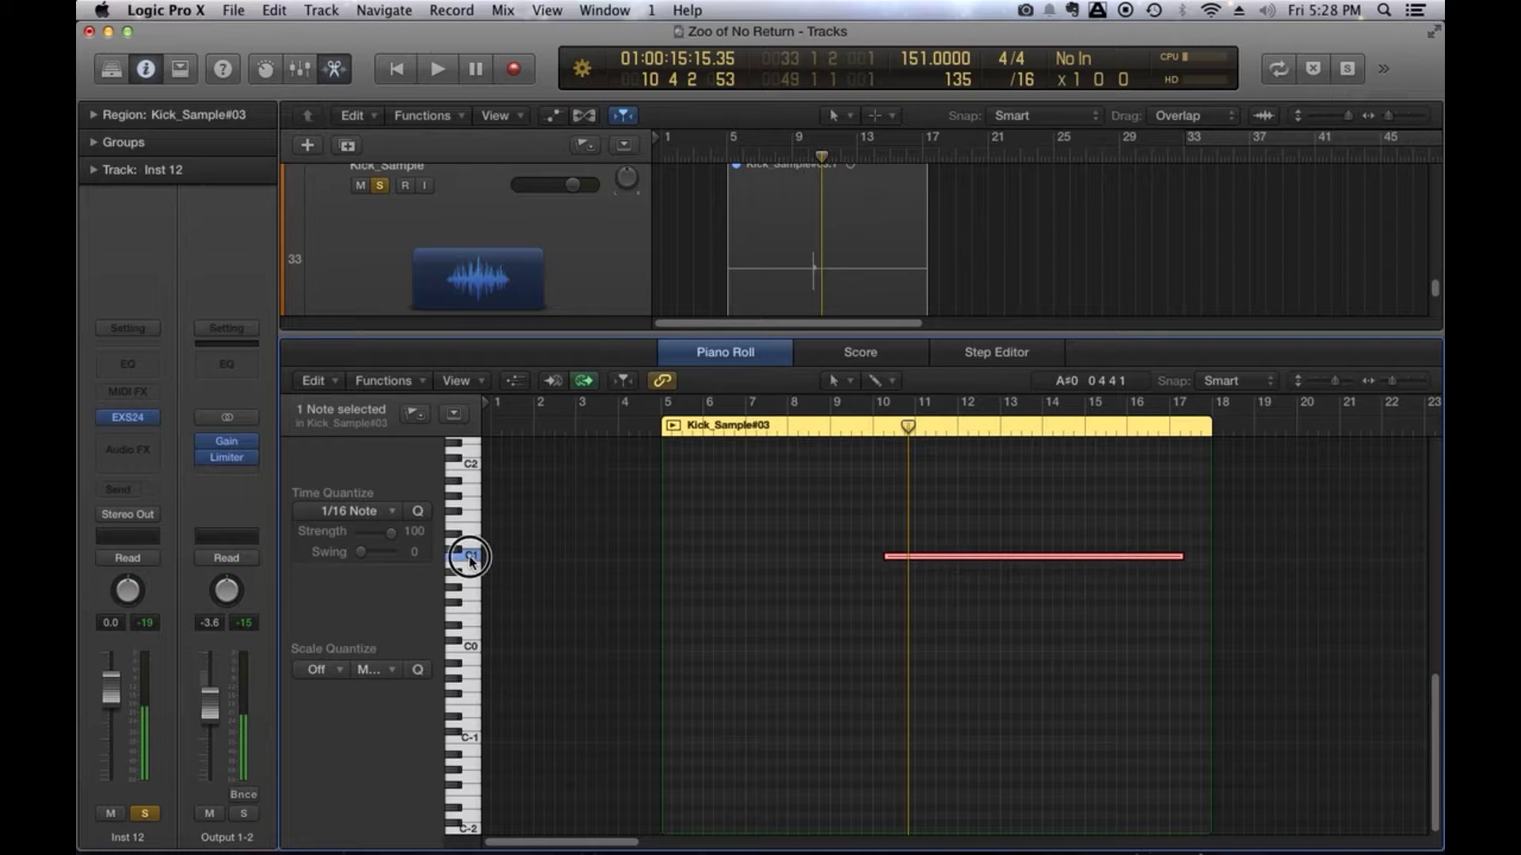
pyautogui.click(471, 559)
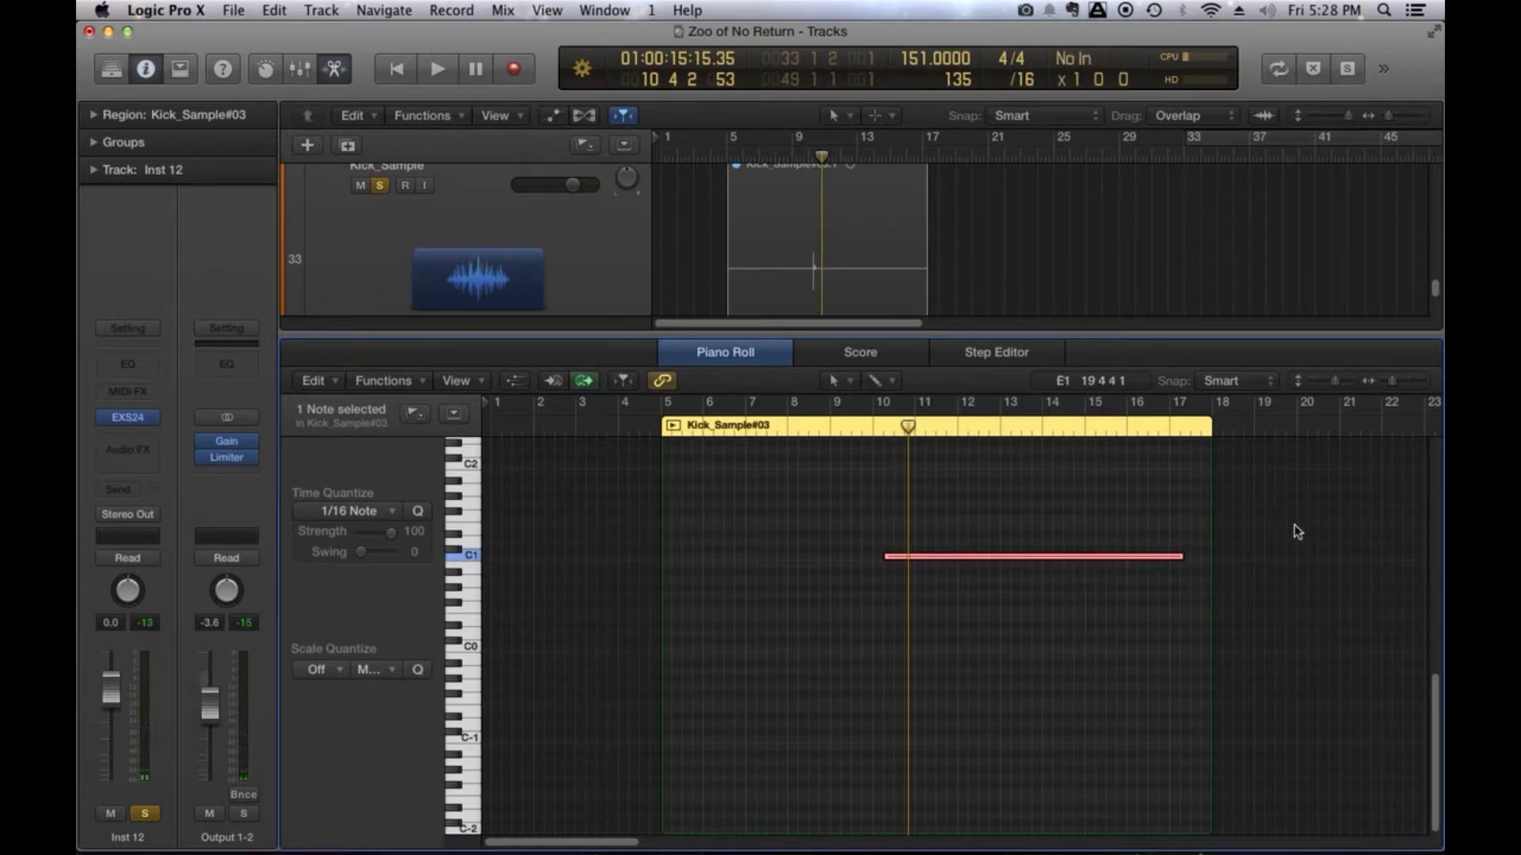
pyautogui.moveTo(1334, 382); pyautogui.dragTo(1387, 381)
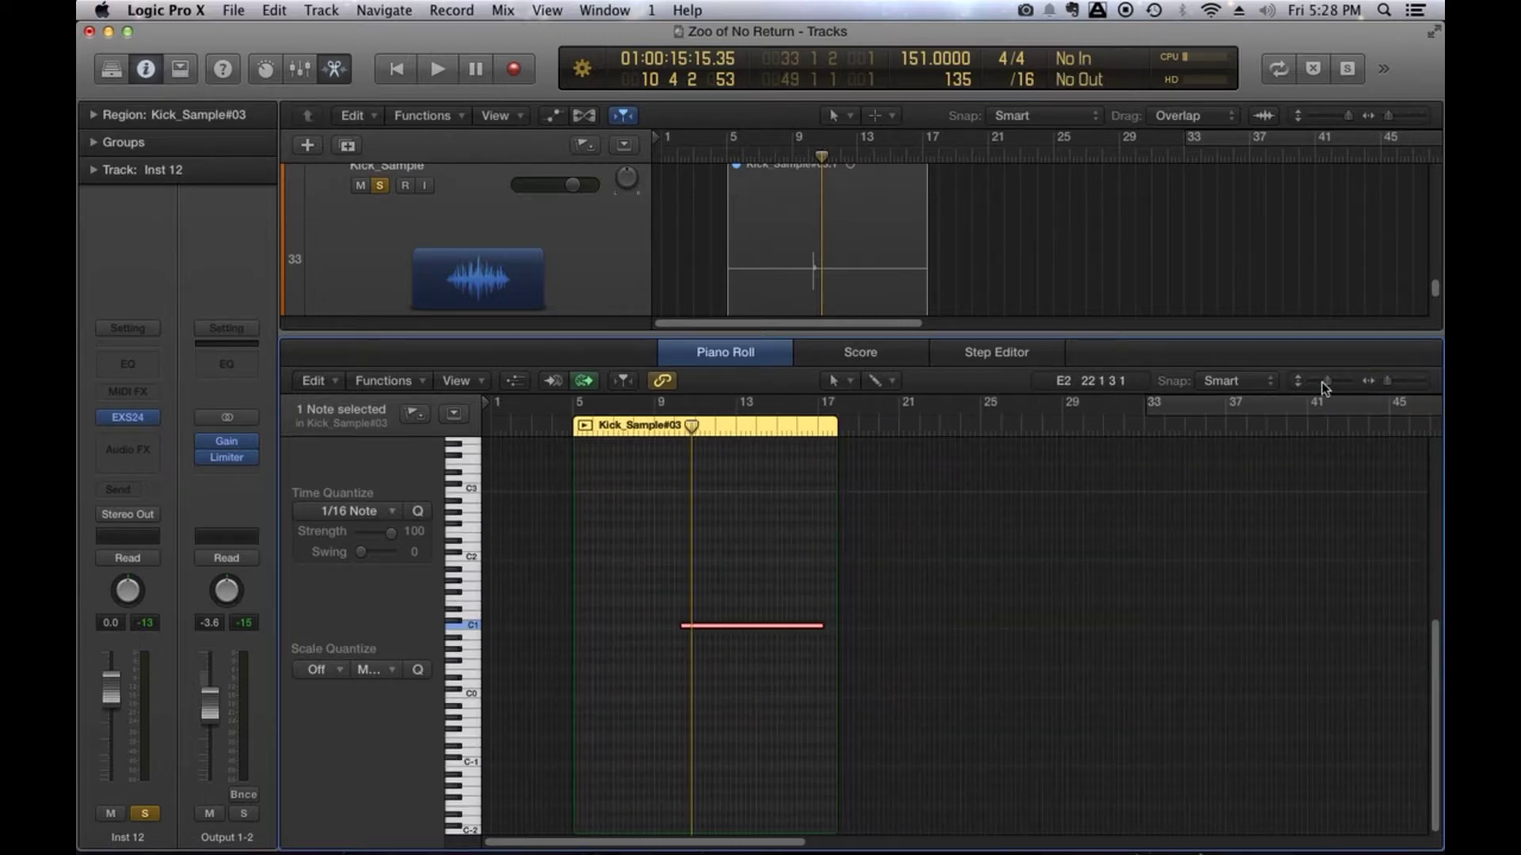
pyautogui.press('p')
pyautogui.click(1138, 530)
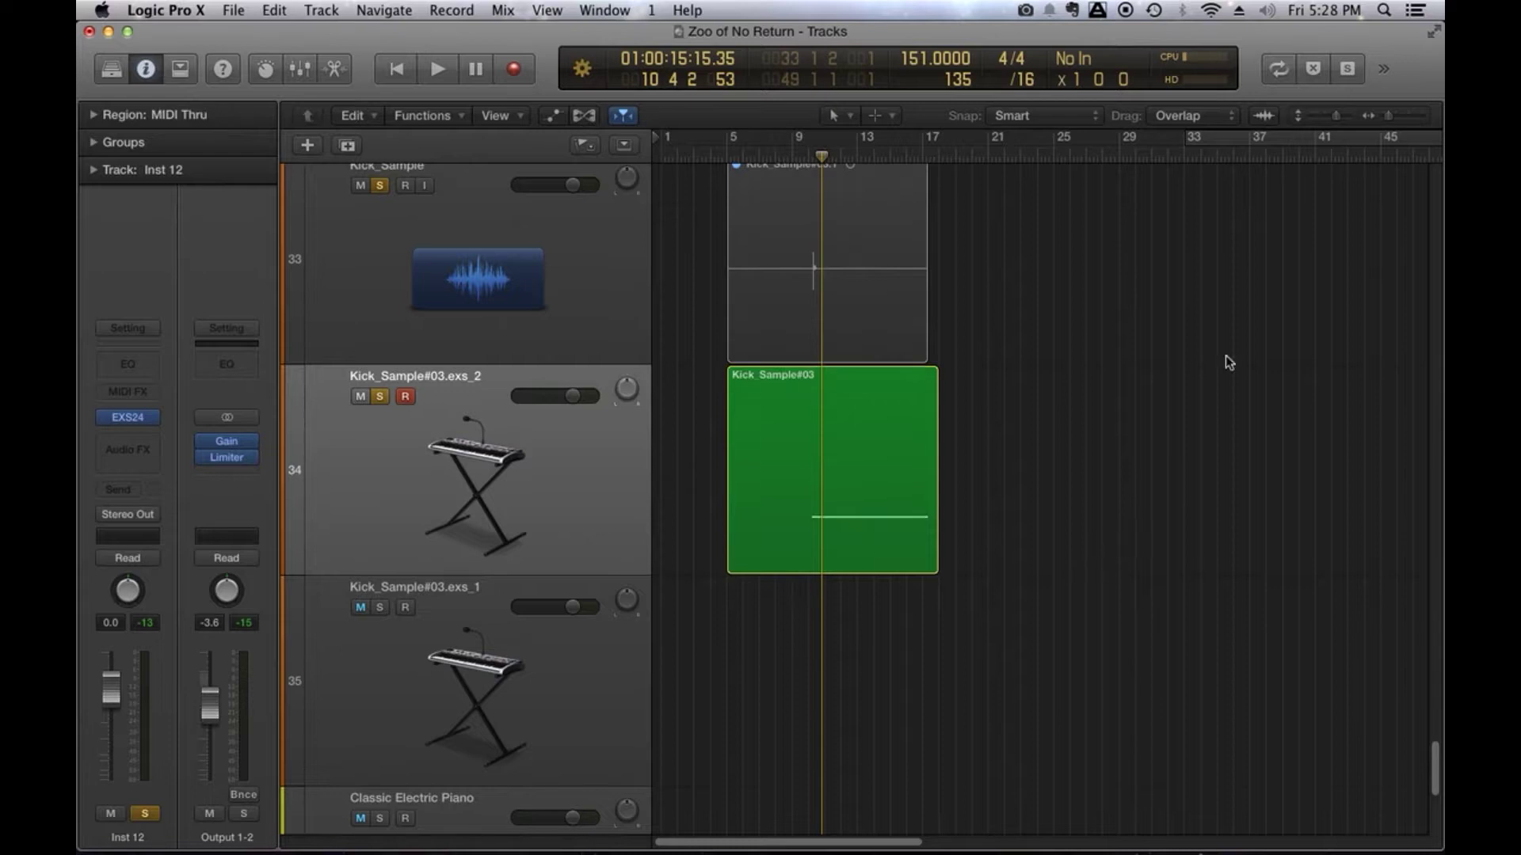
# Turn off solo on the Kick_Sample and Kick_Sample#03.exs_2 tracks.
pyautogui.moveTo(1341, 116)
pyautogui.mouseDown()
pyautogui.moveTo(1384, 115)
pyautogui.moveTo(1328, 118)
pyautogui.mouseUp()
pyautogui.click(744, 842)
pyautogui.moveTo(744, 842); pyautogui.dragTo(834, 842)
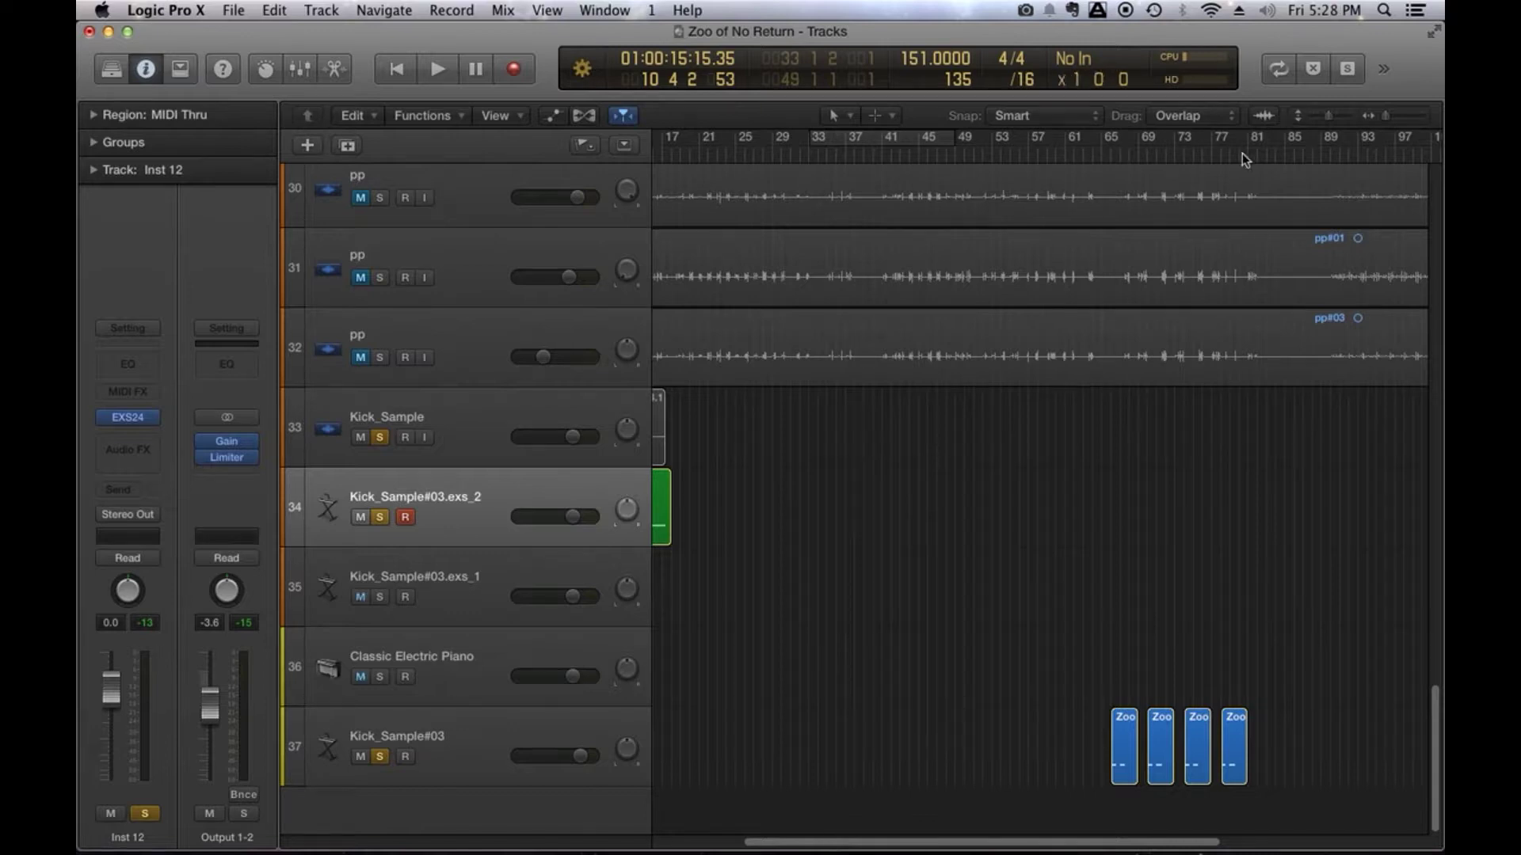
pyautogui.moveTo(1384, 117); pyautogui.dragTo(1374, 130)
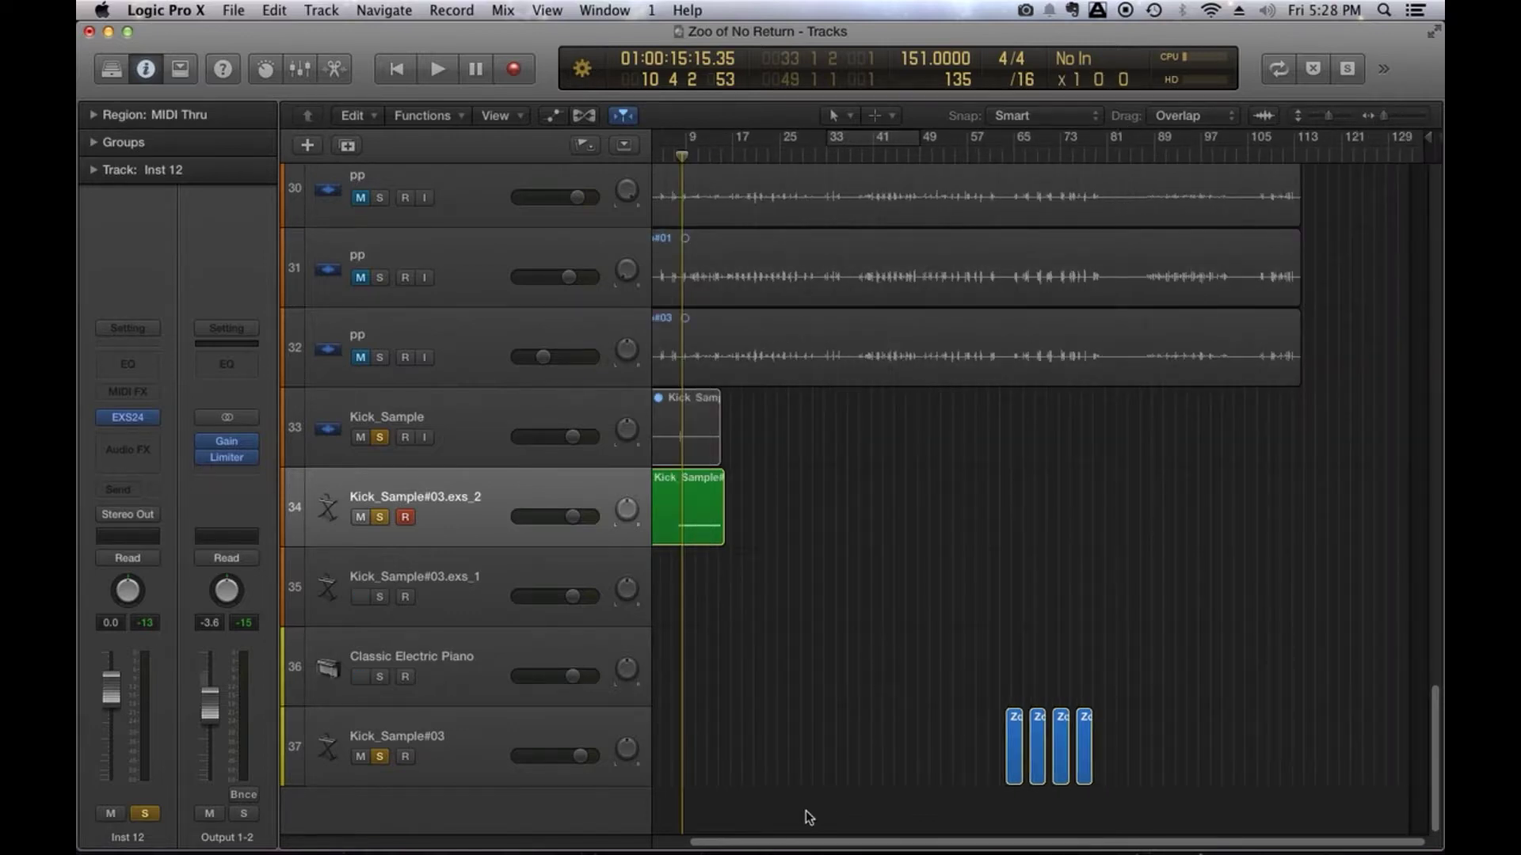
pyautogui.moveTo(757, 842); pyautogui.dragTo(721, 841)
pyautogui.moveTo(824, 557); pyautogui.dragTo(760, 441)
pyautogui.moveTo(757, 520); pyautogui.dragTo(759, 520)
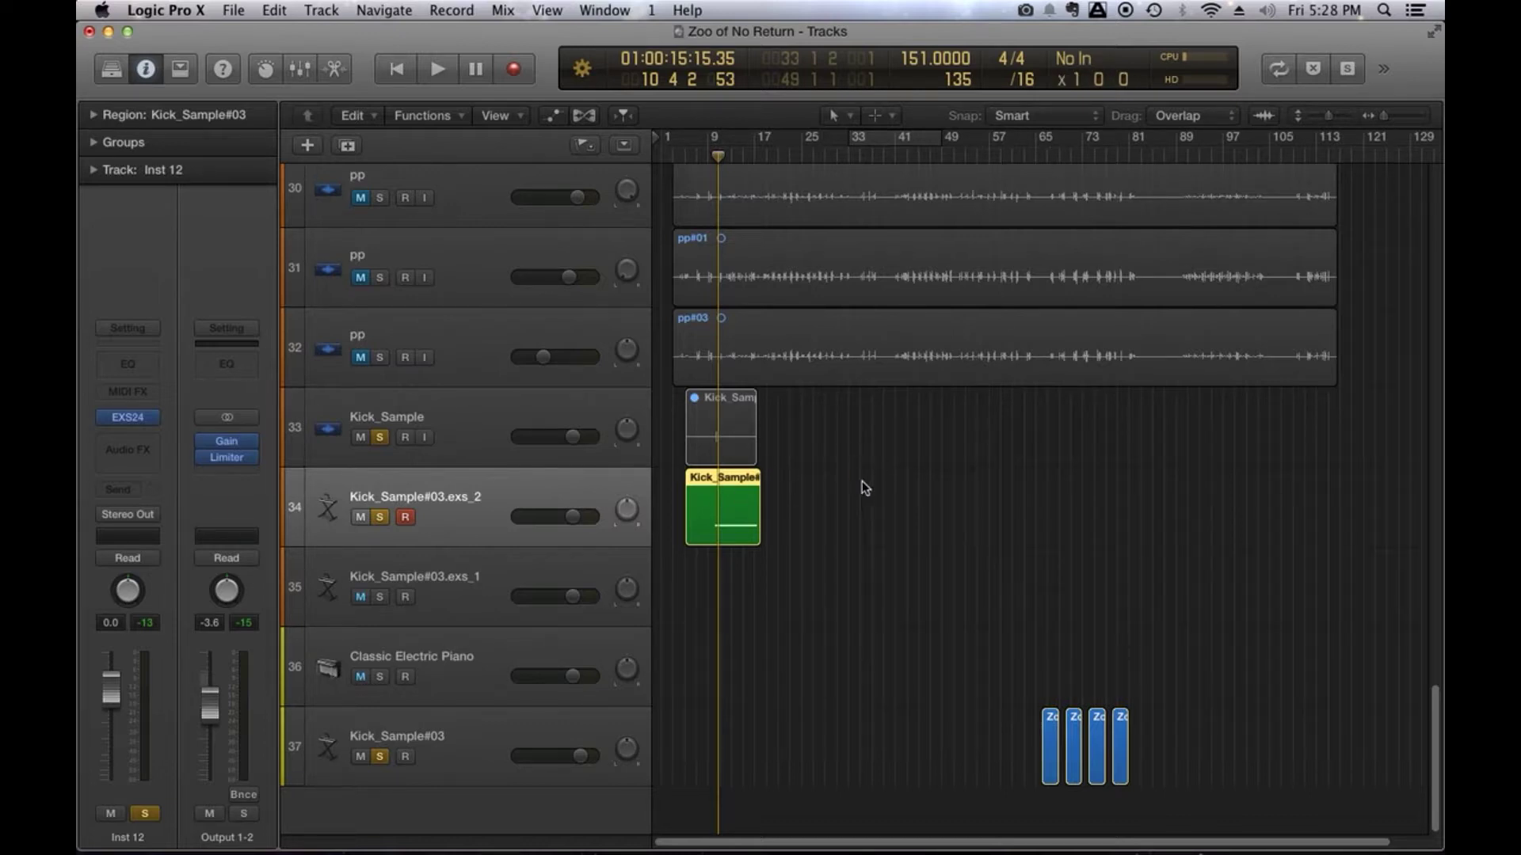
pyautogui.click(380, 437)
pyautogui.click(381, 517)
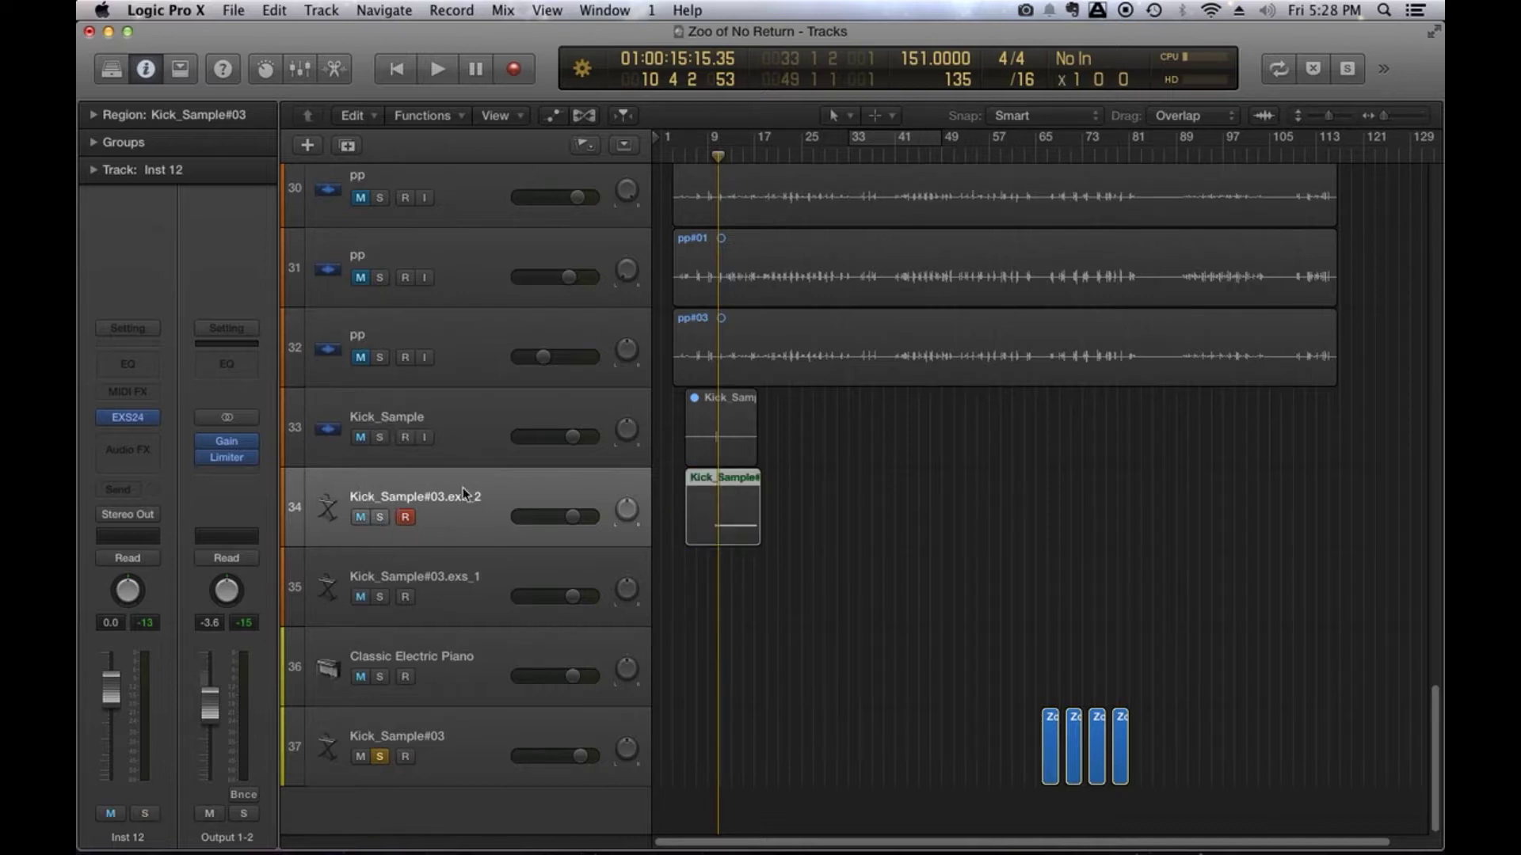
# Solo the Drums bus from the Room track's output strip and start playback from bar 58.
pyautogui.click(527, 329)
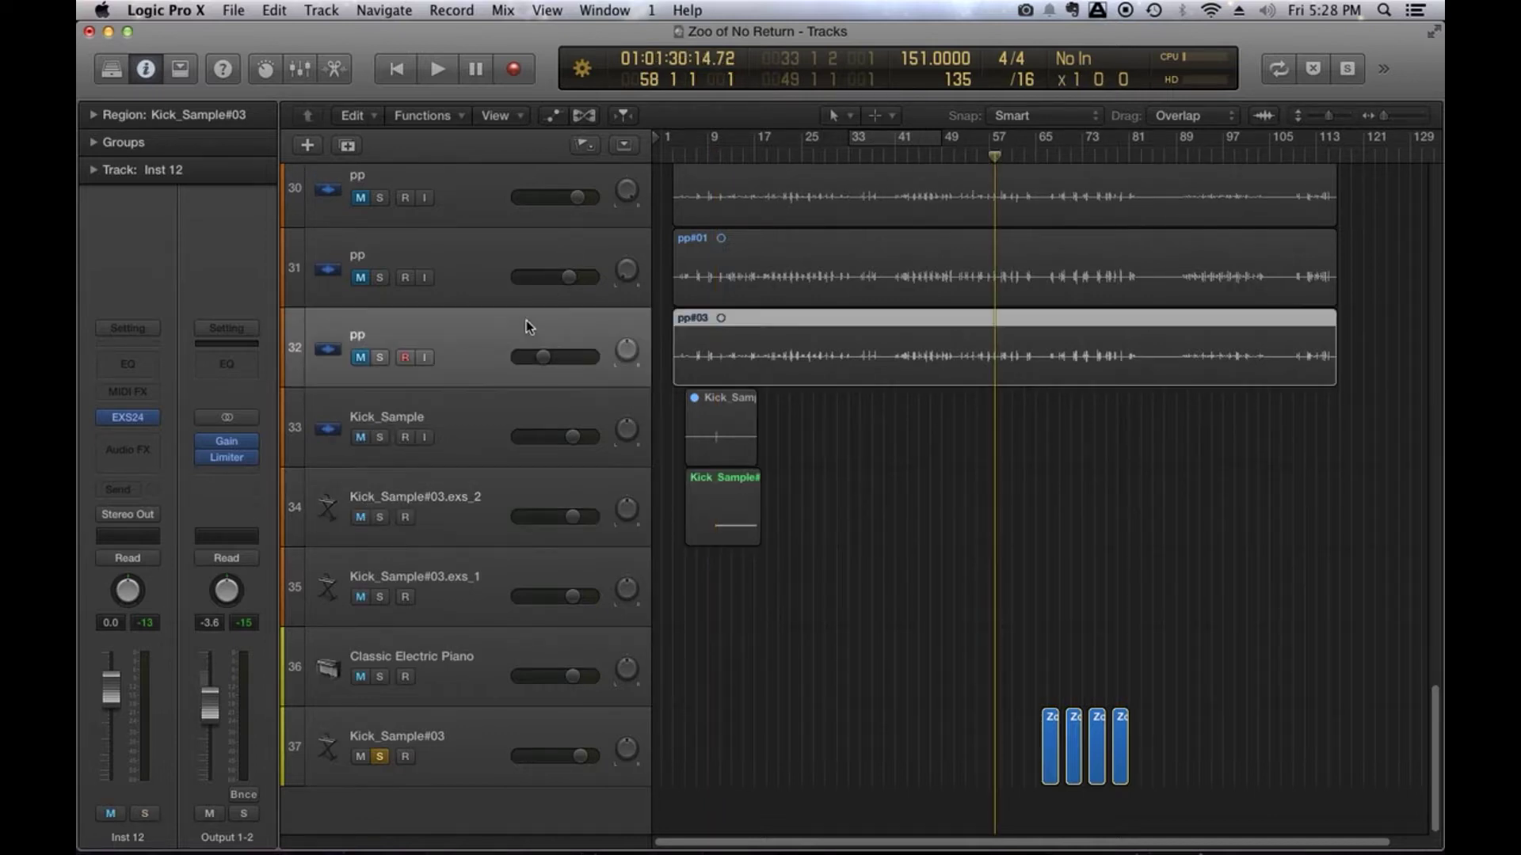
pyautogui.moveTo(1437, 753); pyautogui.dragTo(1418, 706)
pyautogui.click(420, 214)
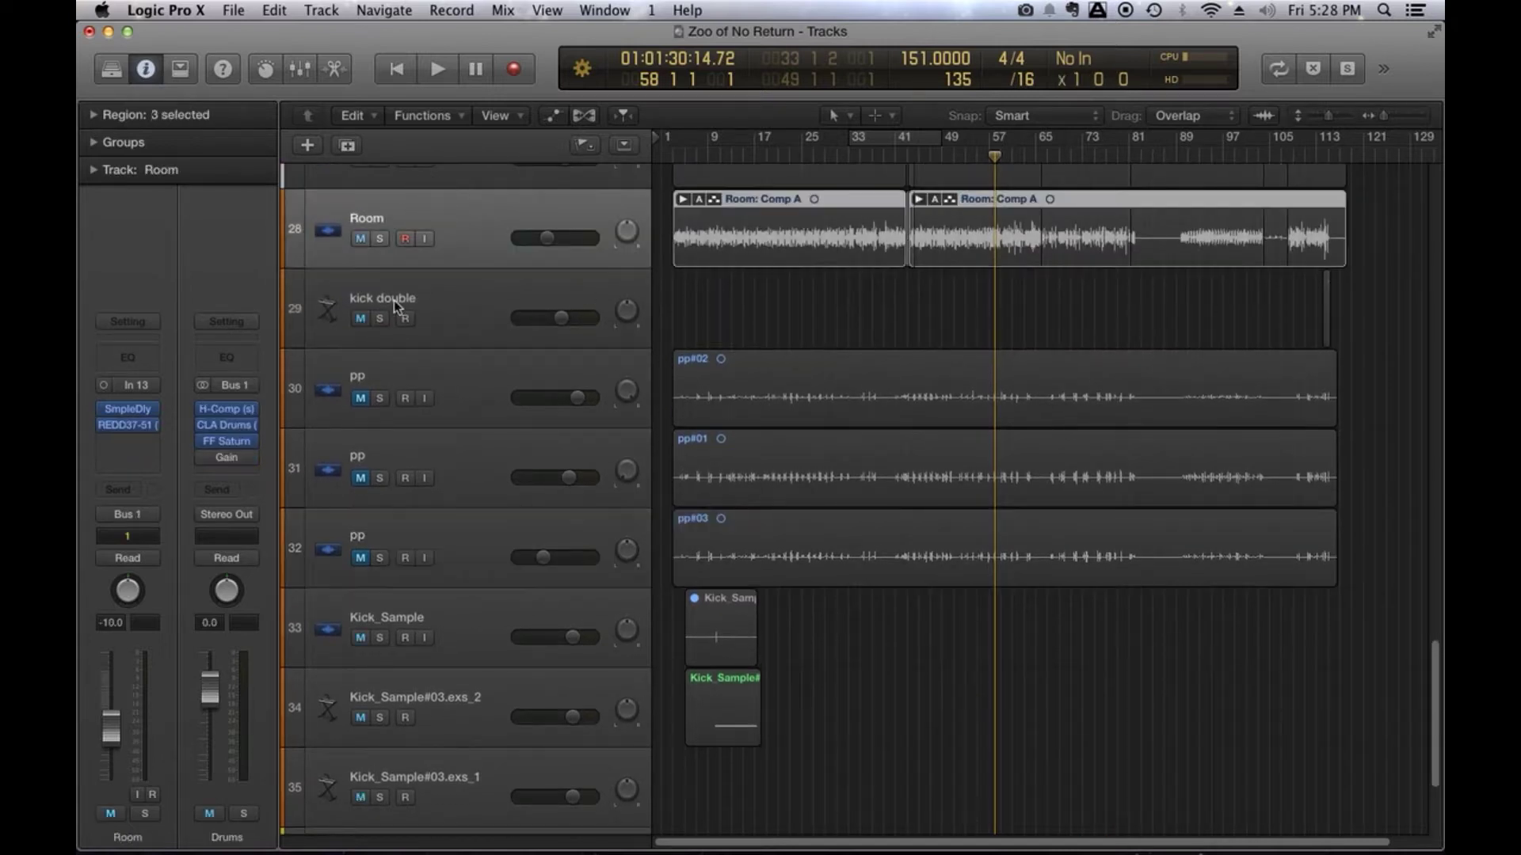
pyautogui.click(250, 817)
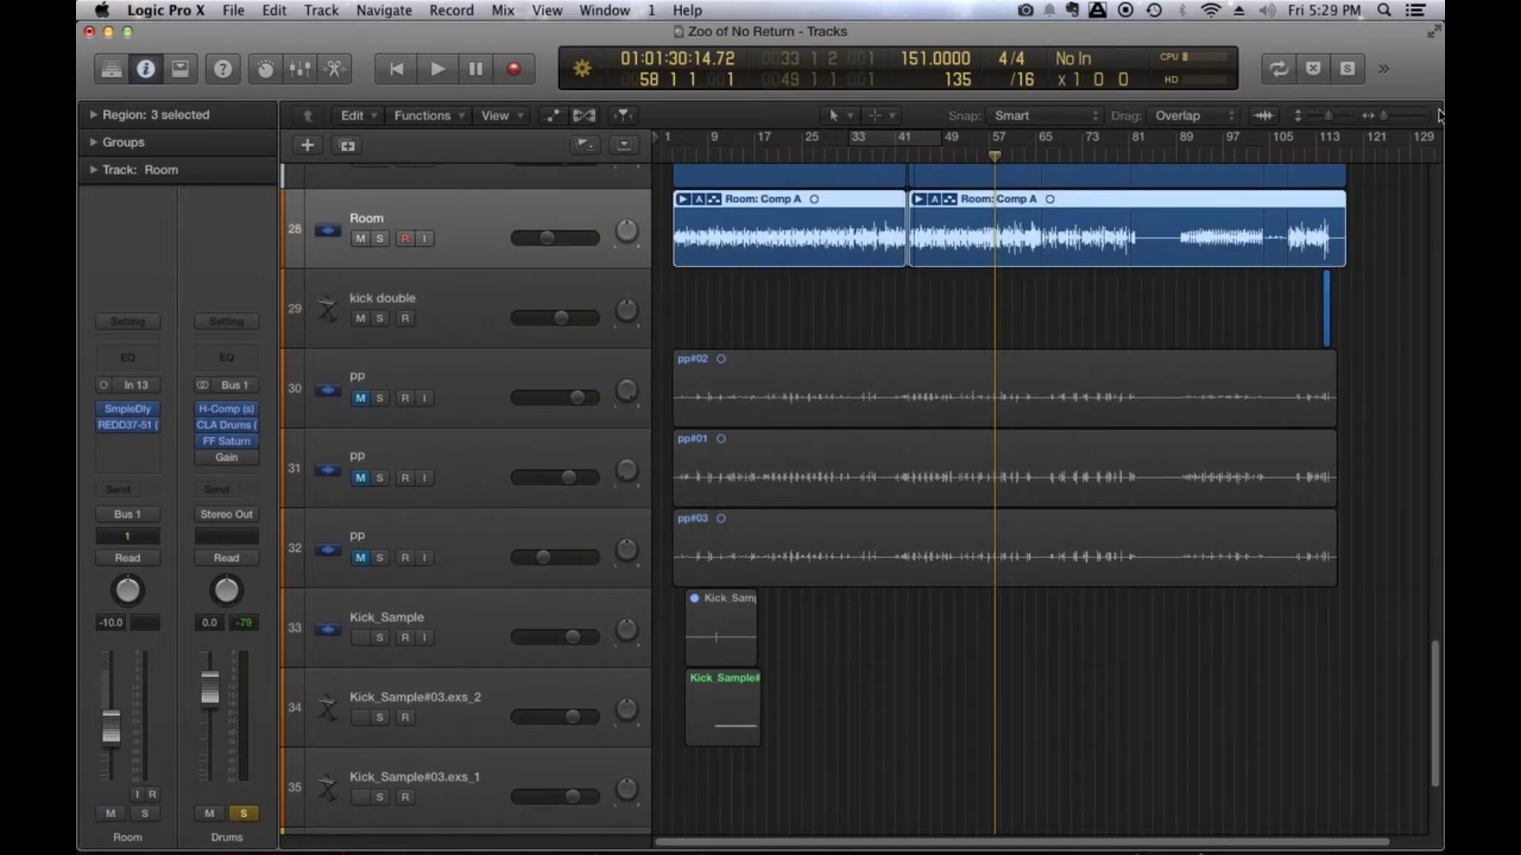
pyautogui.press('space')
# Move the four short regions after bar 65 from track 37 to the Kick_Sample#03.exs_2 track and raise that track's volume to +3.4 dB.
pyautogui.moveTo(1328, 116); pyautogui.dragTo(1321, 116)
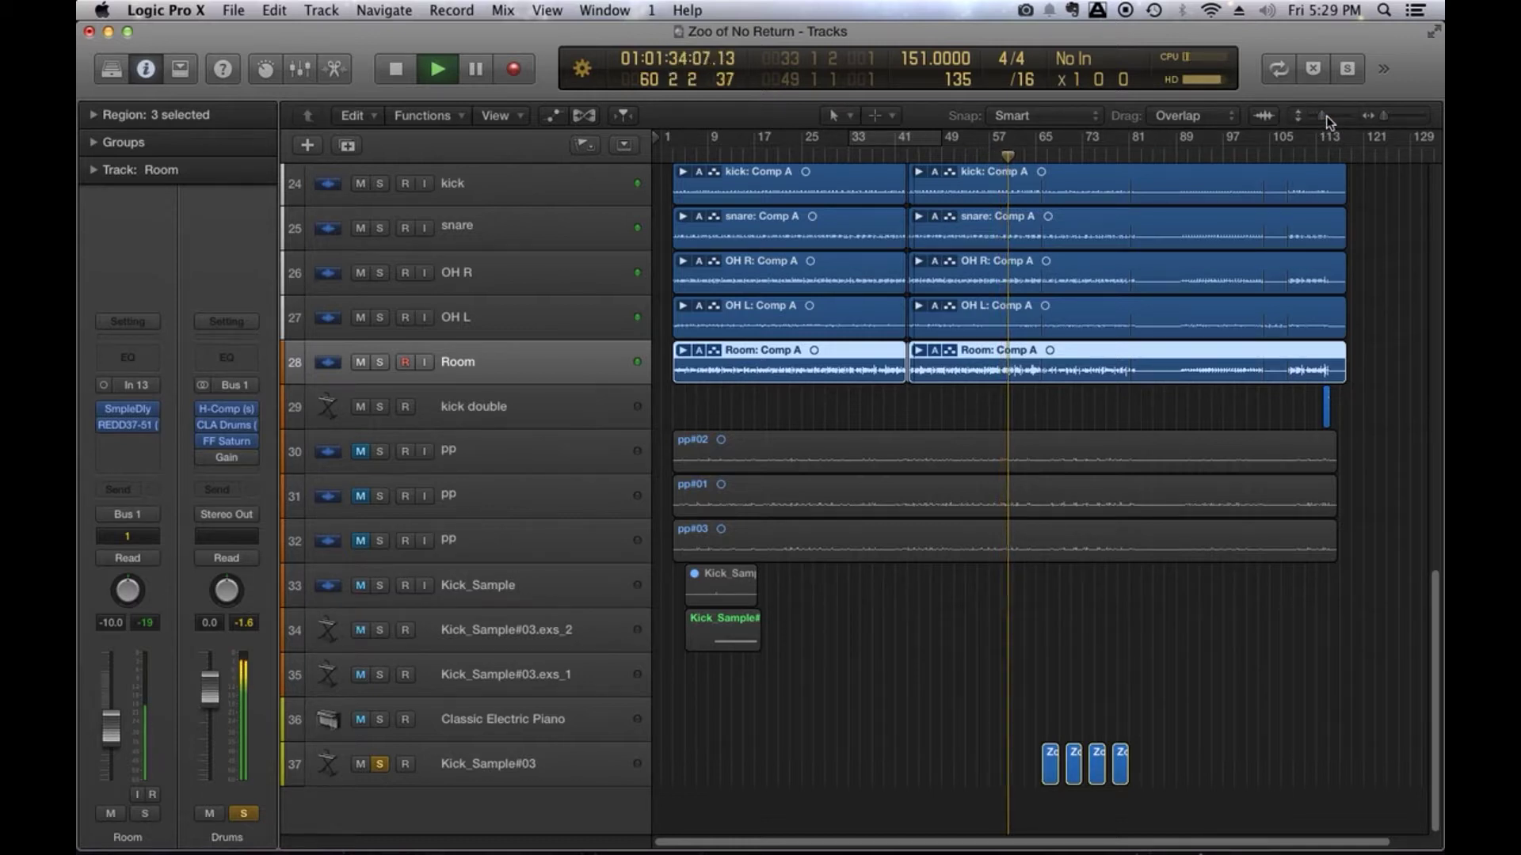
pyautogui.moveTo(1037, 780); pyautogui.dragTo(1050, 626)
pyautogui.click(498, 651)
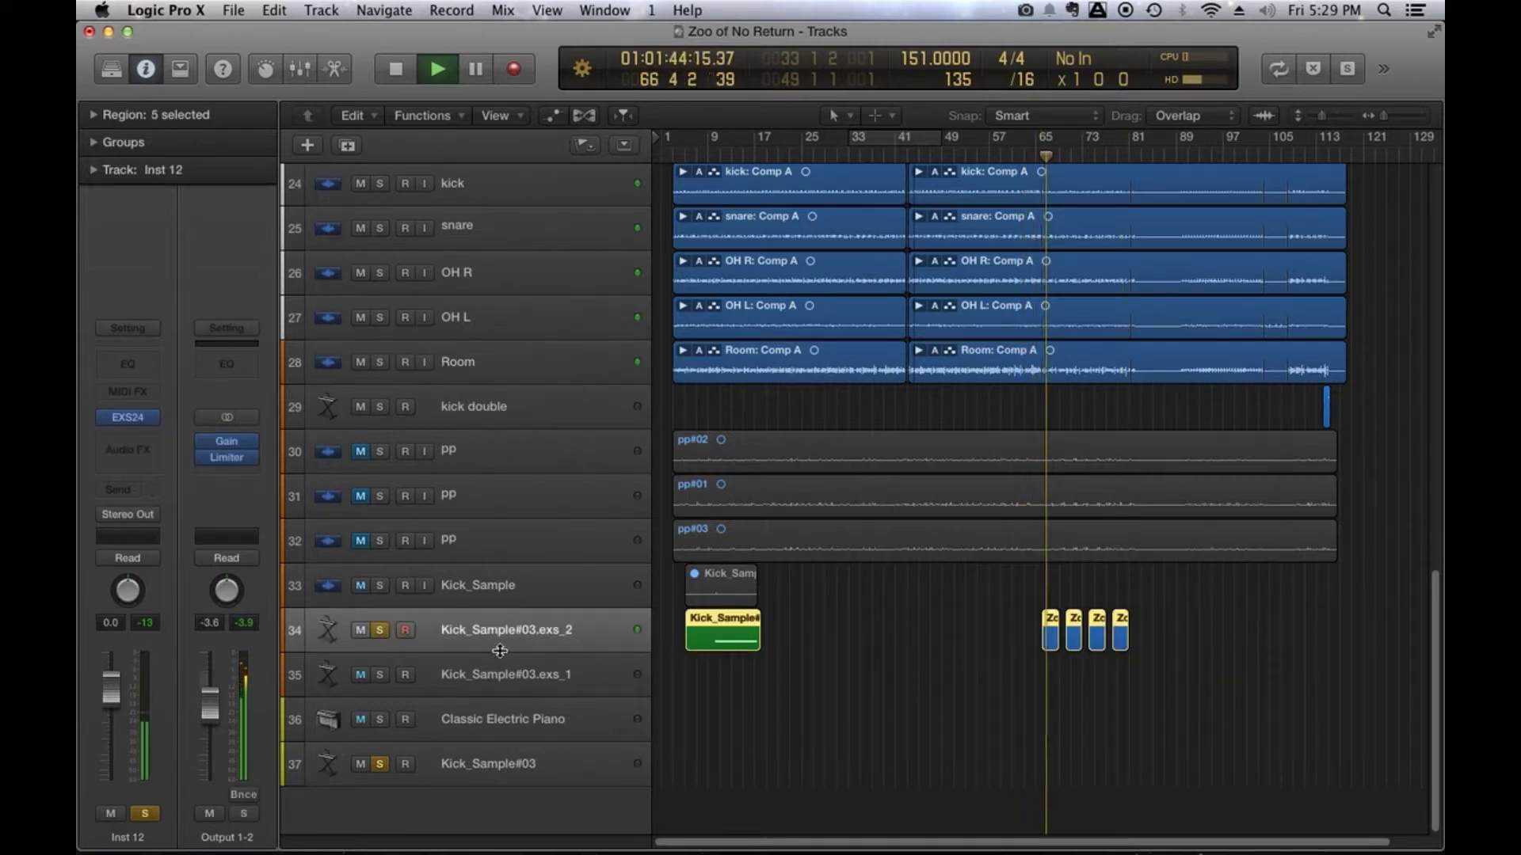
pyautogui.moveTo(111, 667); pyautogui.dragTo(113, 648)
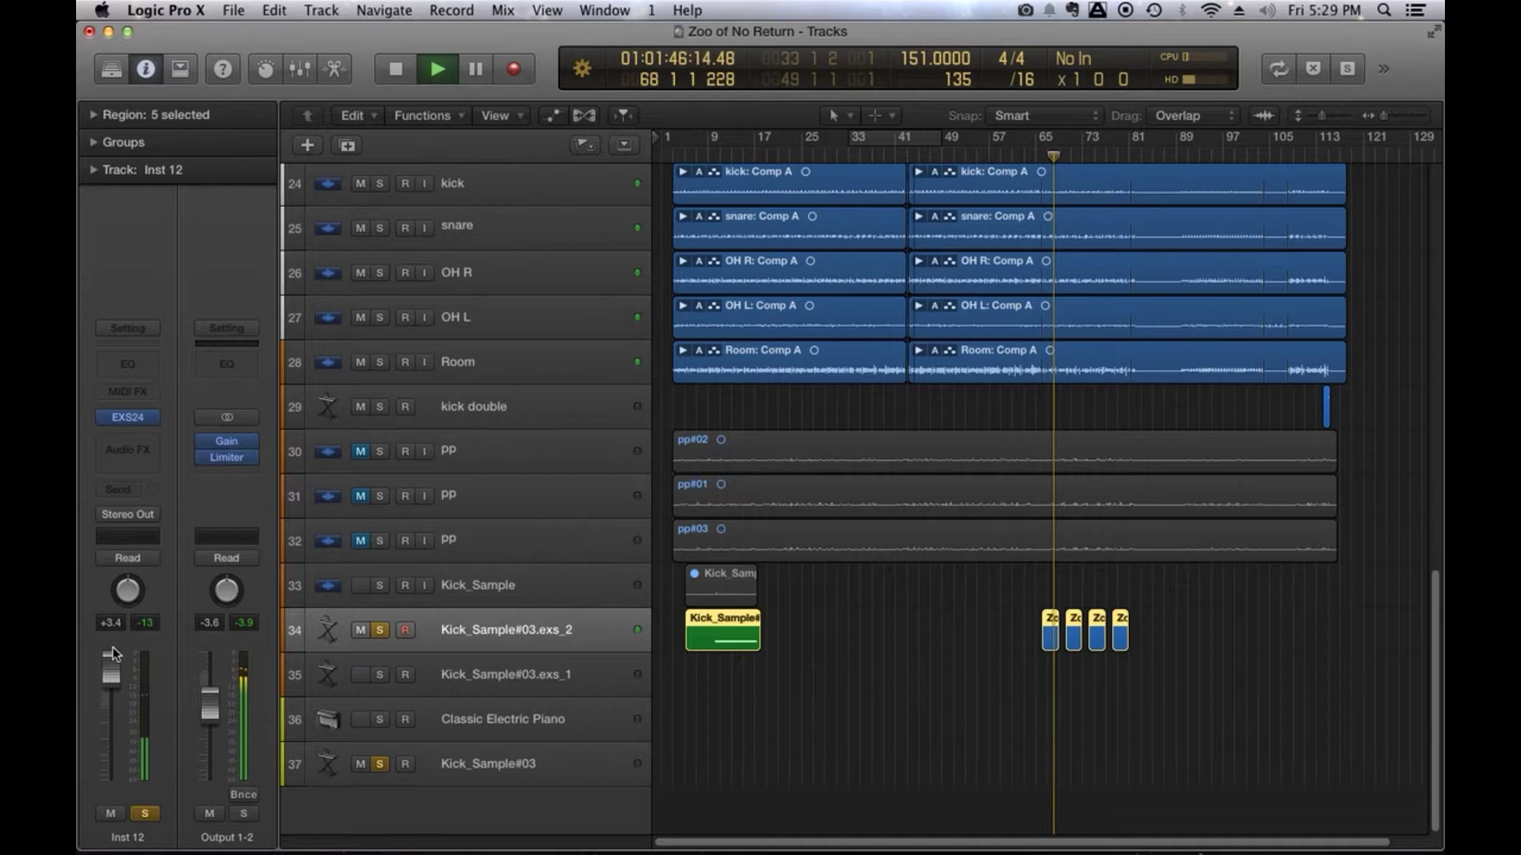
# Open the short Zoo of No Return region at bar 66 in the Piano Roll and stop playback.
pyautogui.moveTo(1381, 117); pyautogui.dragTo(1394, 119)
pyautogui.moveTo(1152, 833); pyautogui.dragTo(1065, 840)
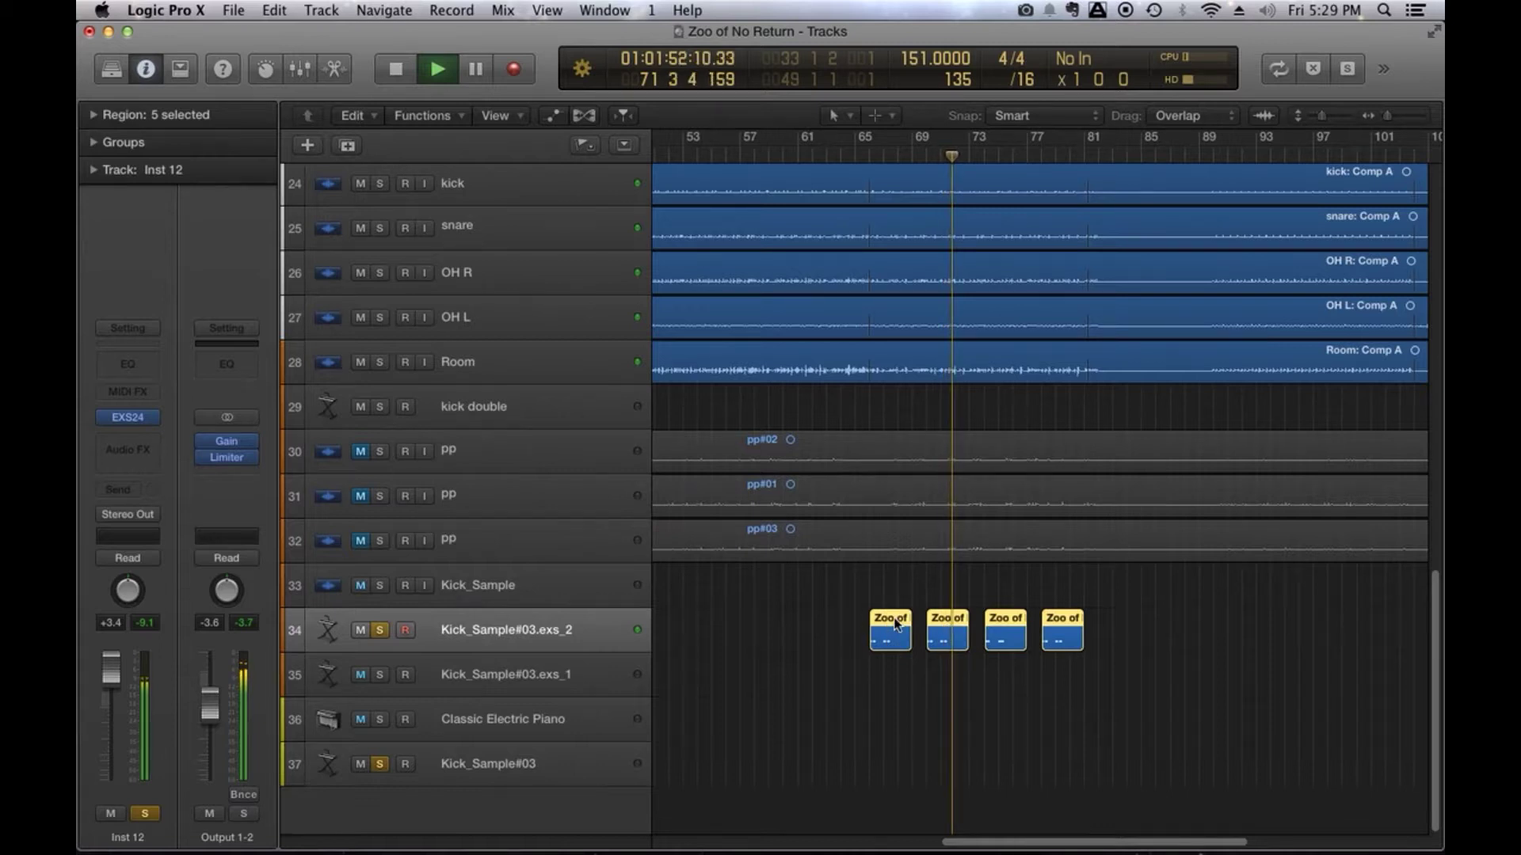
pyautogui.doubleClick(896, 625)
pyautogui.press('space')
# Enlarge the tracks area above the Piano Roll and place the playhead at 65 4 1, just before the region at bar 66.
pyautogui.click(861, 155)
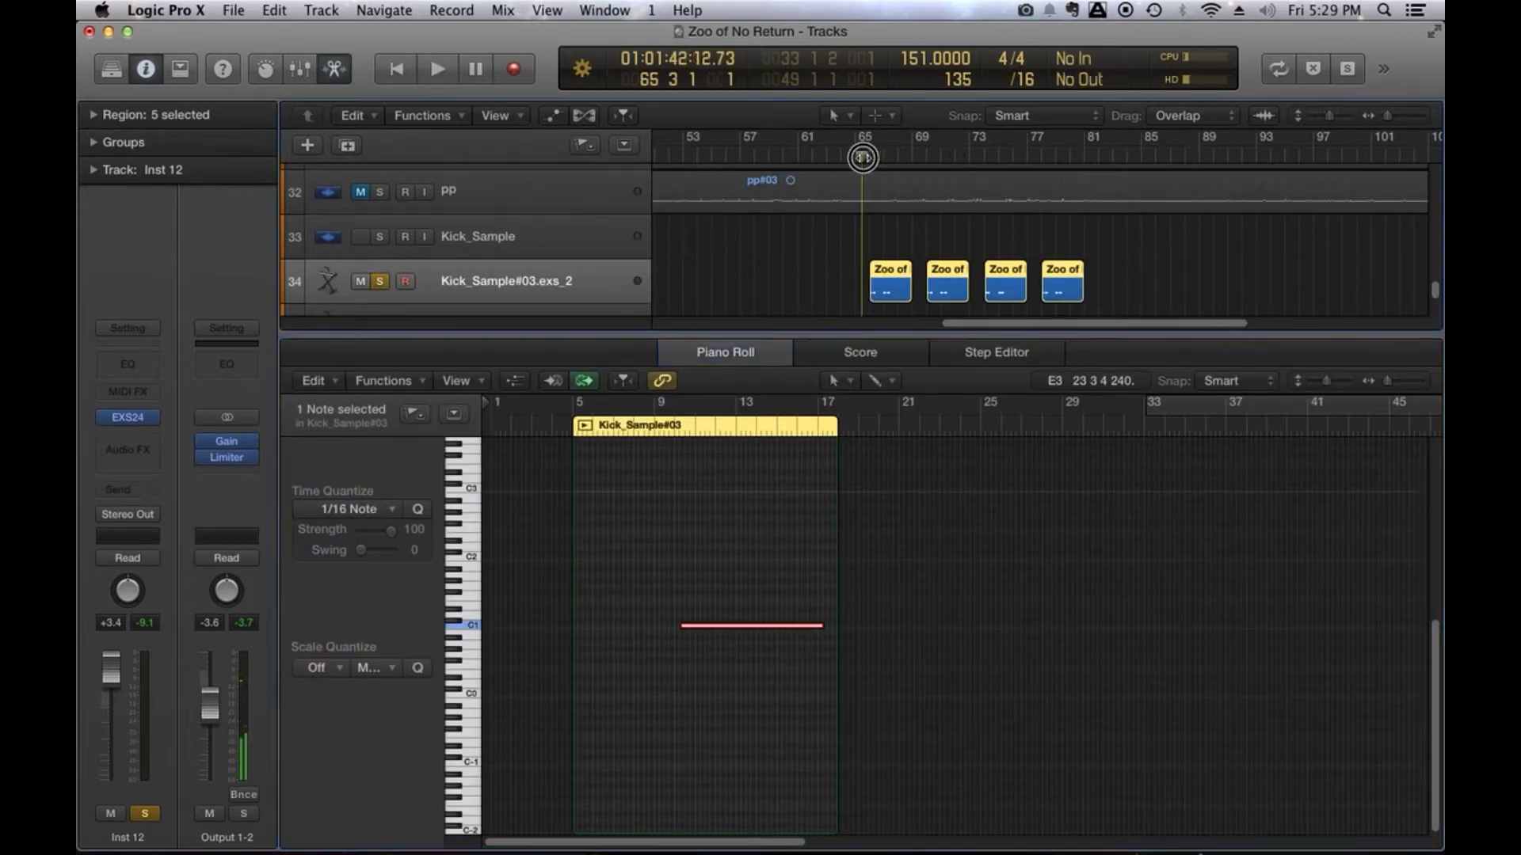
pyautogui.moveTo(1331, 117); pyautogui.dragTo(1392, 117)
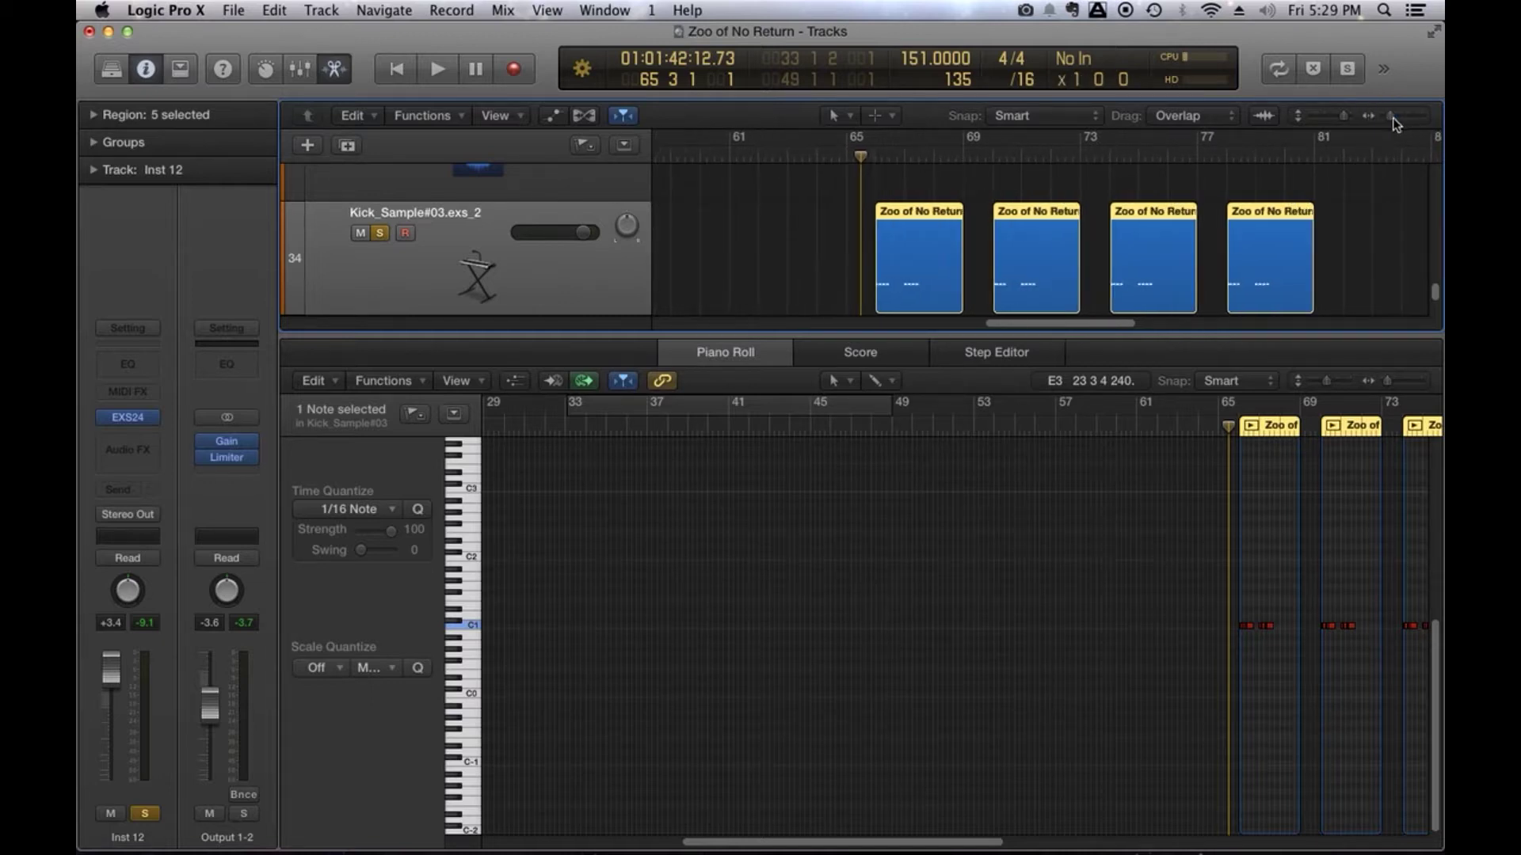
pyautogui.moveTo(889, 341); pyautogui.dragTo(923, 554)
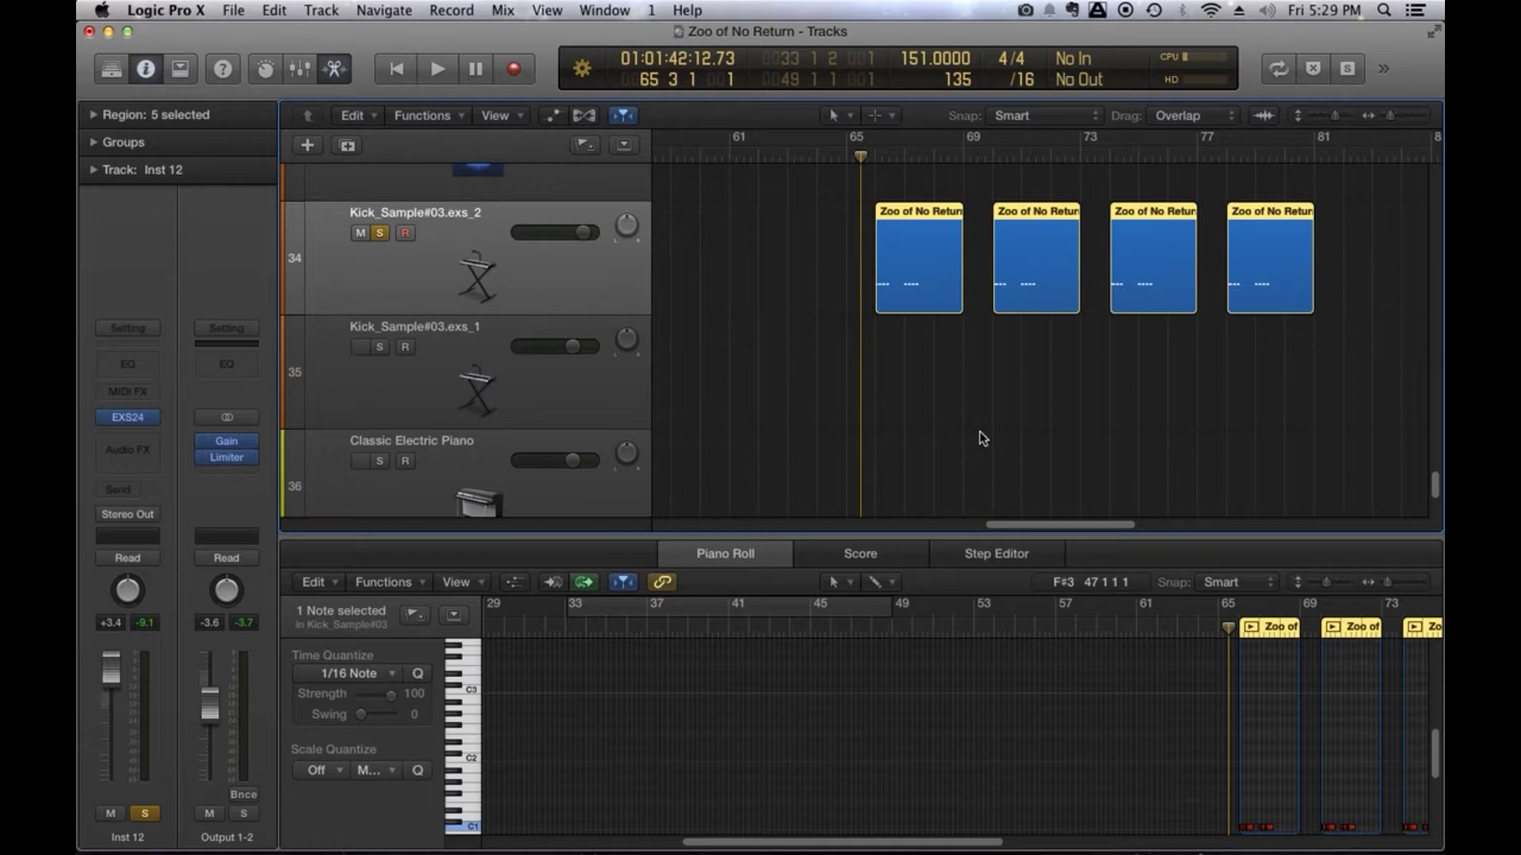
pyautogui.moveTo(1390, 116); pyautogui.dragTo(1394, 116)
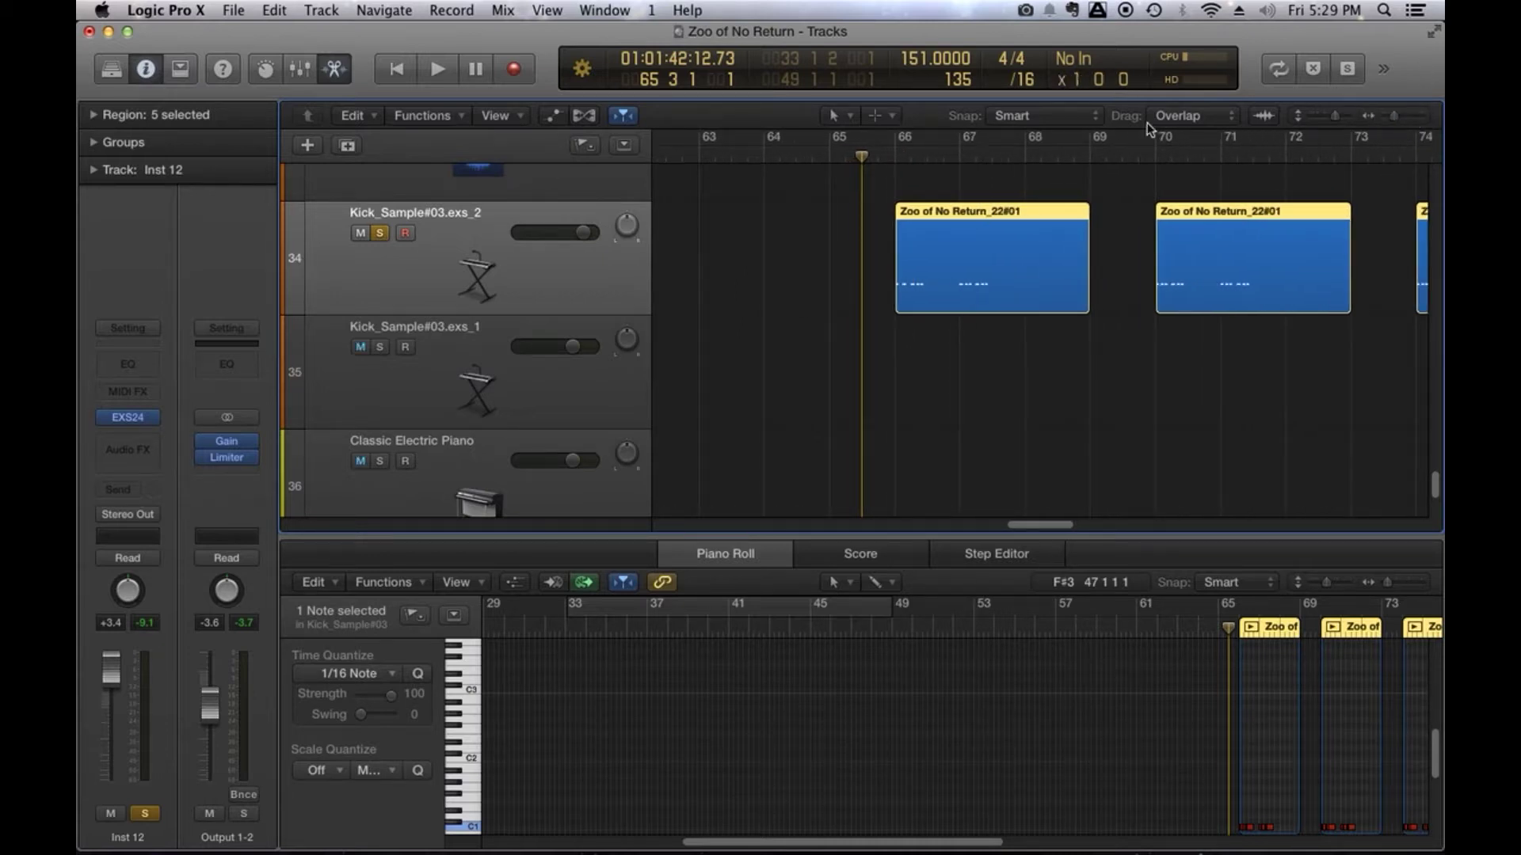
pyautogui.moveTo(859, 156); pyautogui.dragTo(890, 159)
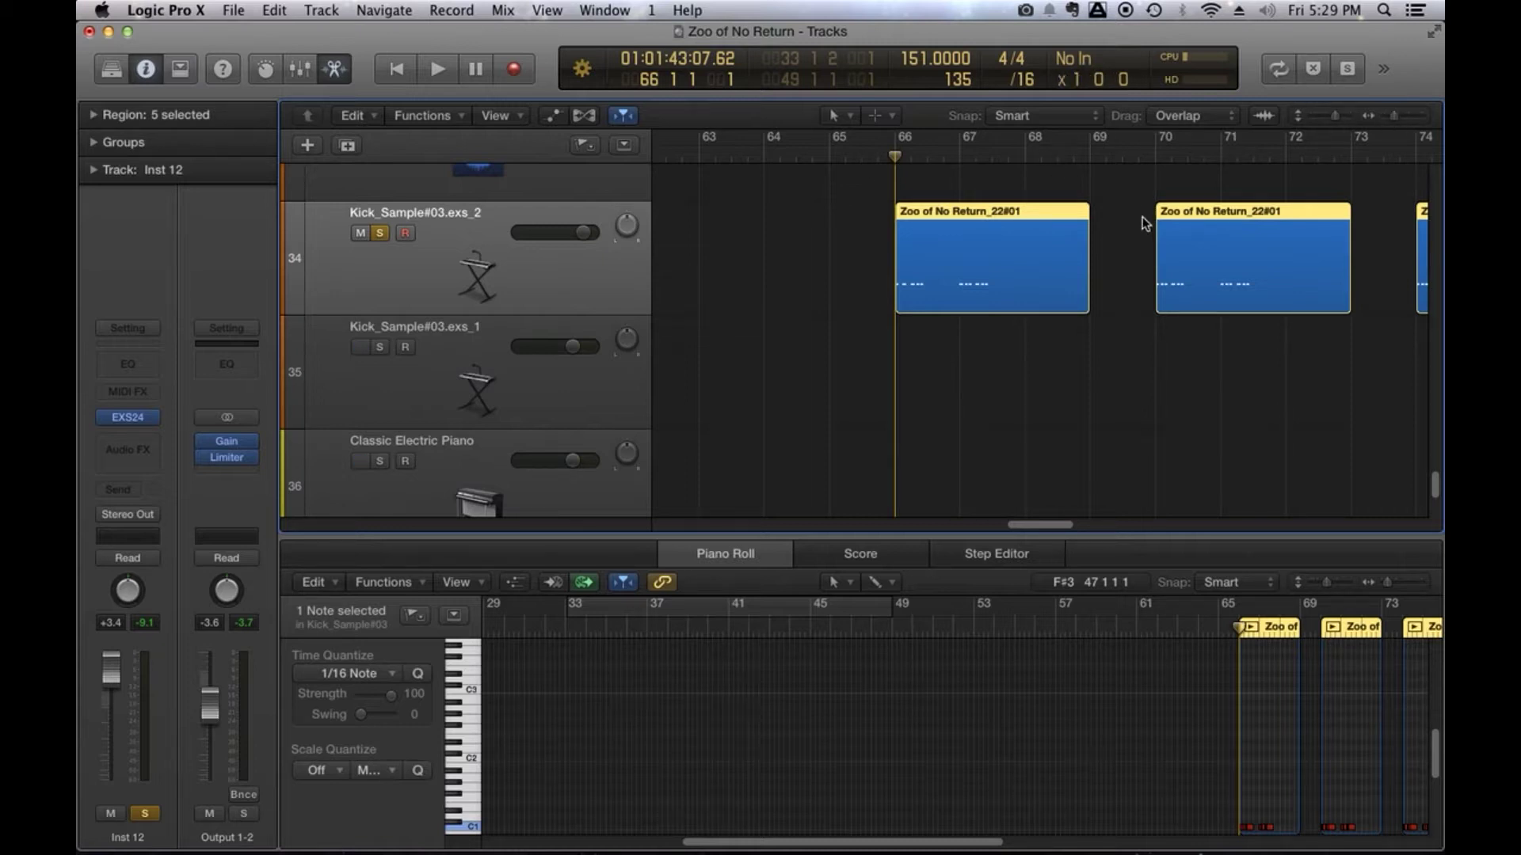
pyautogui.moveTo(892, 155); pyautogui.dragTo(886, 154)
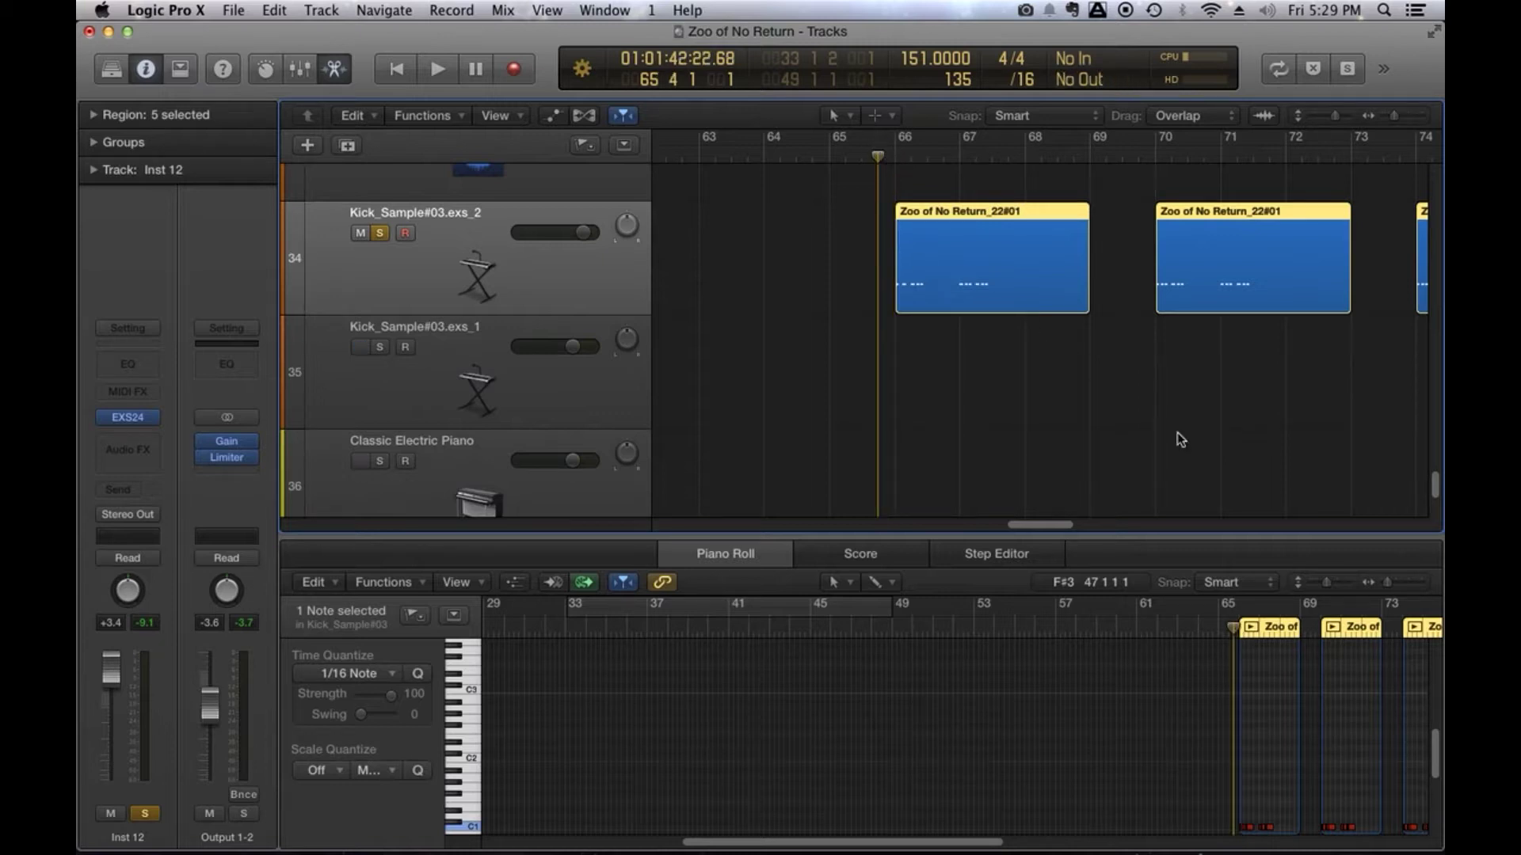
# Examine the C1 notes of the region at bar 66, compare them with the original Kick_Sample#03 region, and audition the C1 key.
pyautogui.moveTo(1394, 586); pyautogui.dragTo(1409, 586)
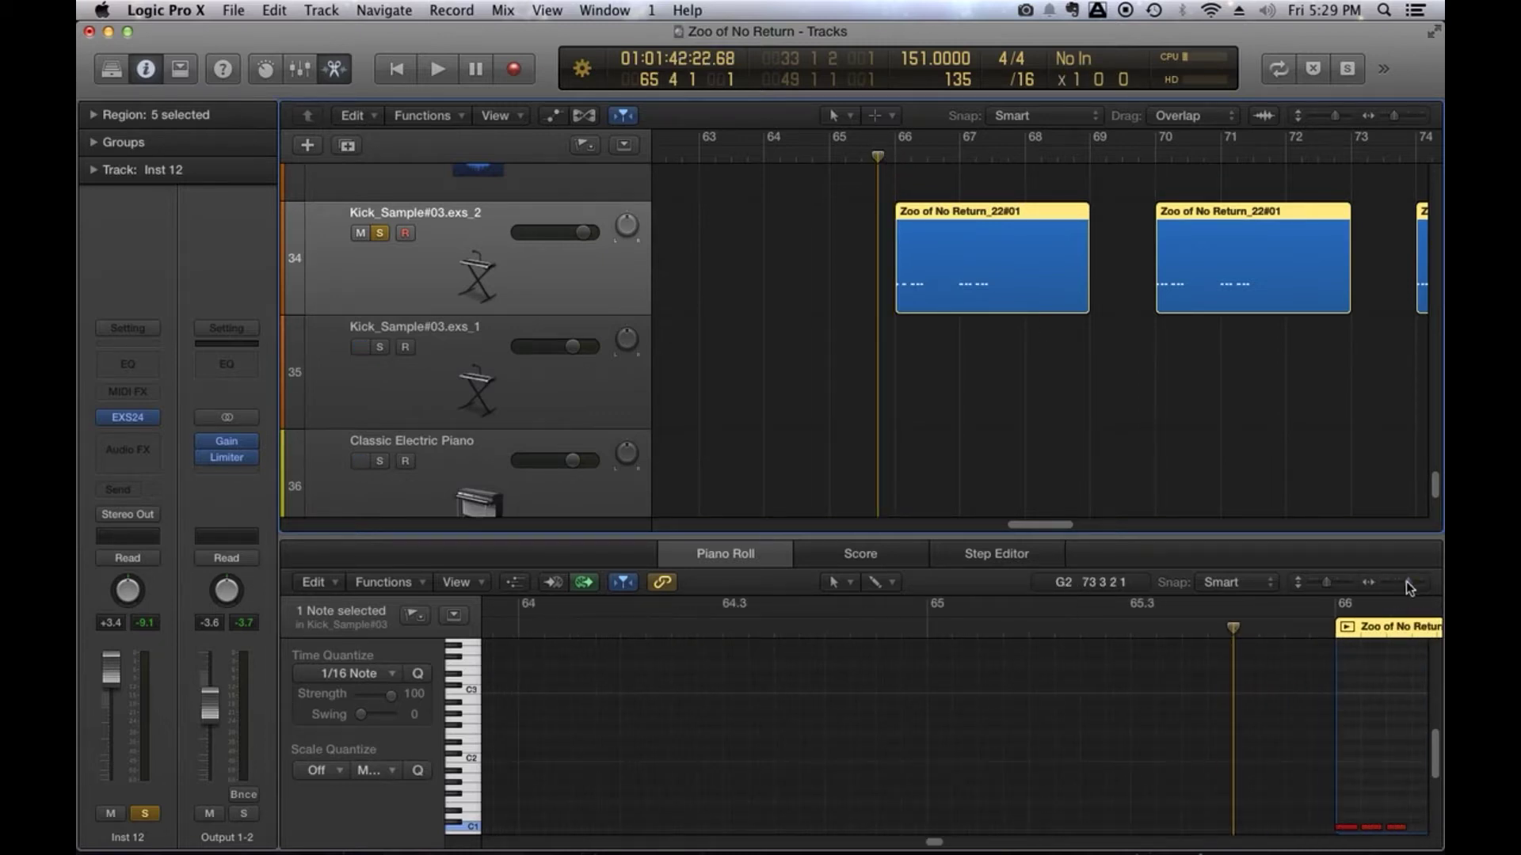
pyautogui.moveTo(922, 842); pyautogui.dragTo(940, 841)
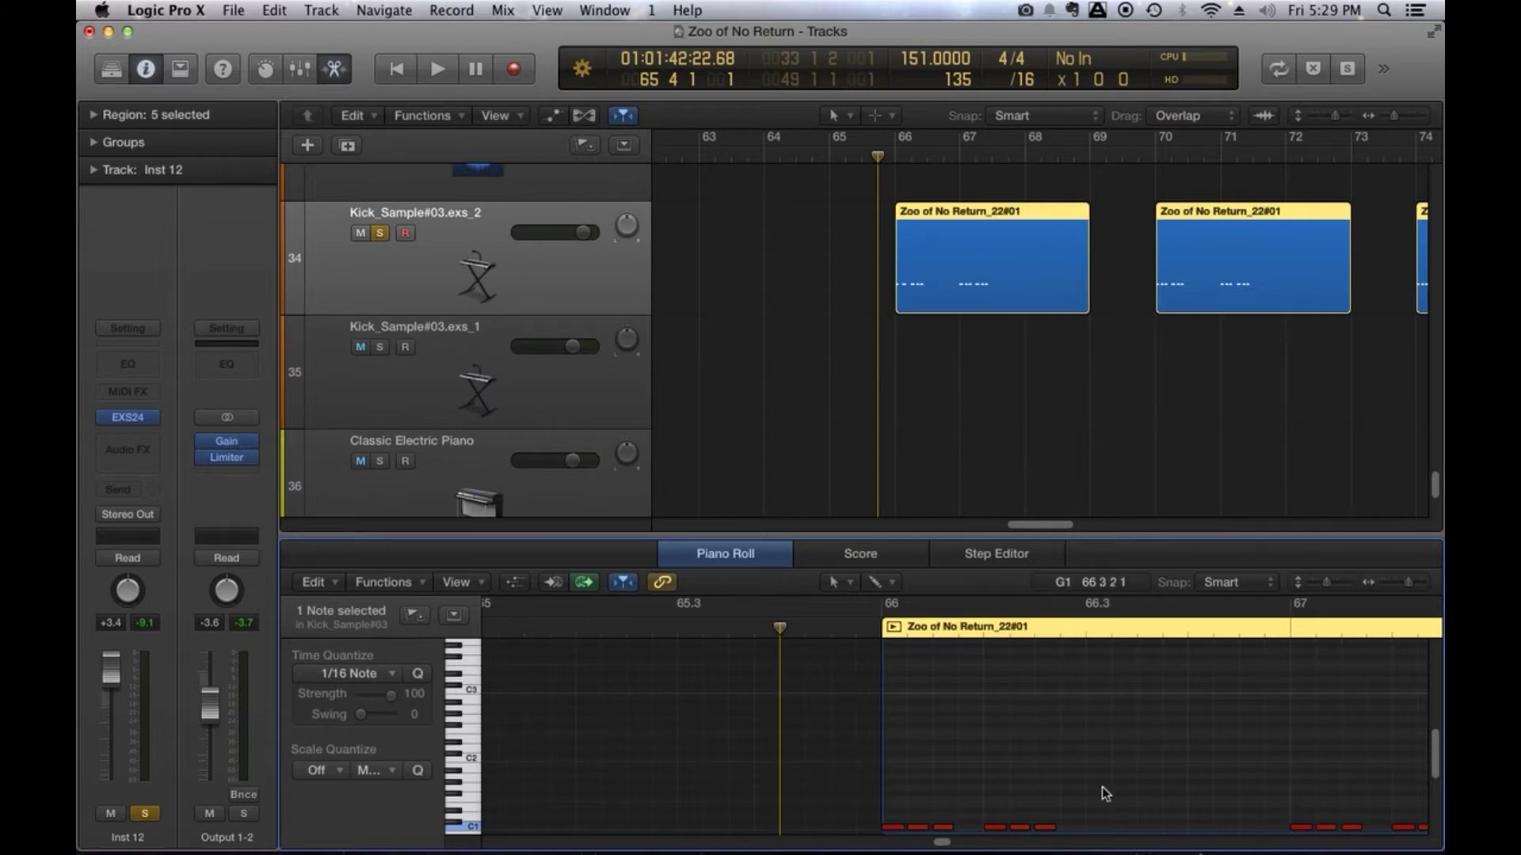
pyautogui.scroll(-3, 1436, 732)
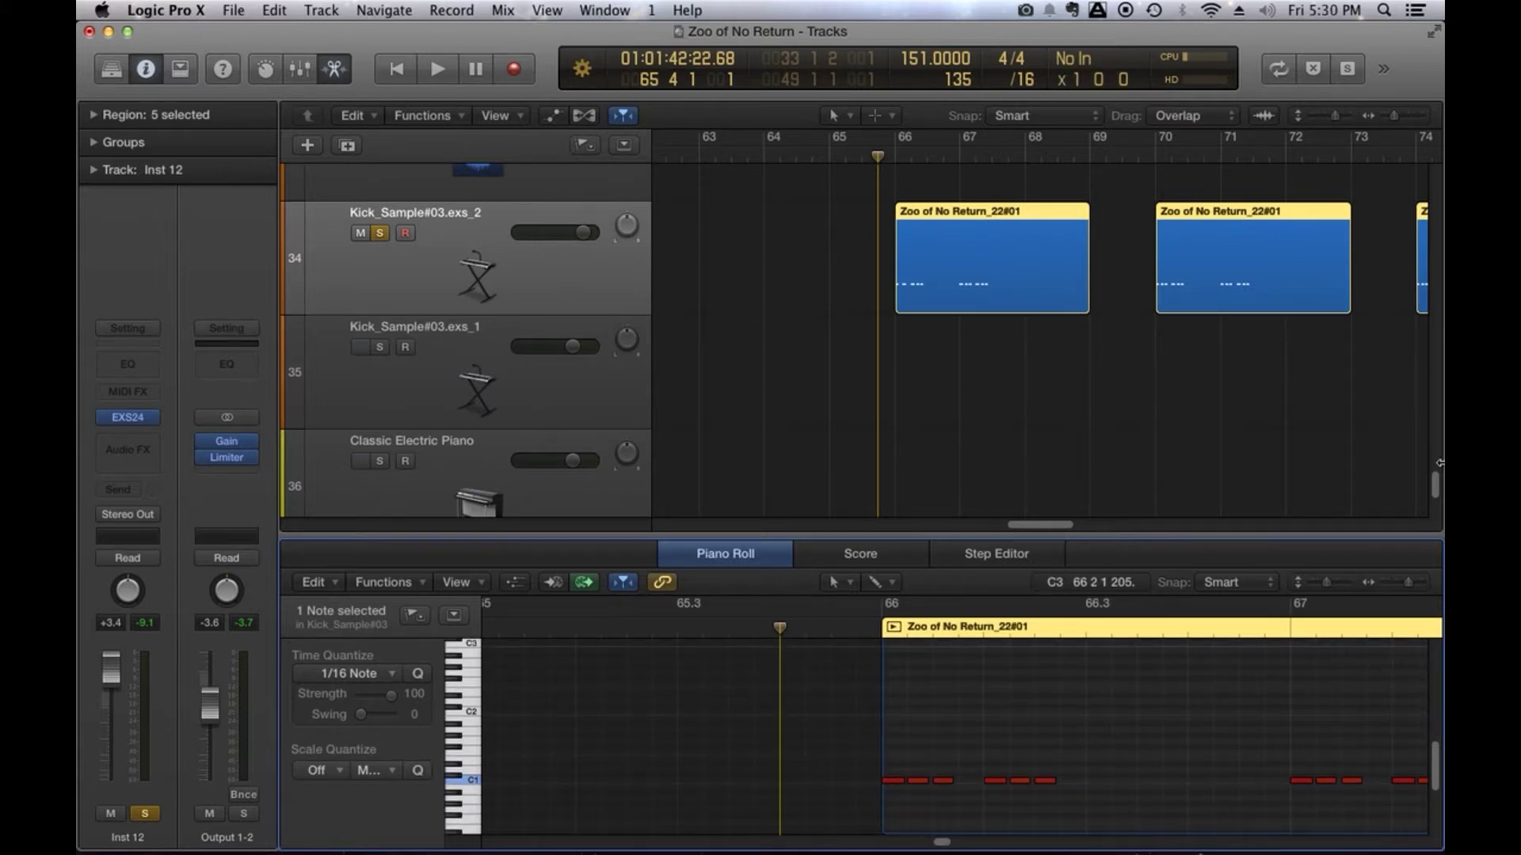
pyautogui.scroll(5, 1436, 444)
pyautogui.moveTo(1033, 524); pyautogui.dragTo(719, 525)
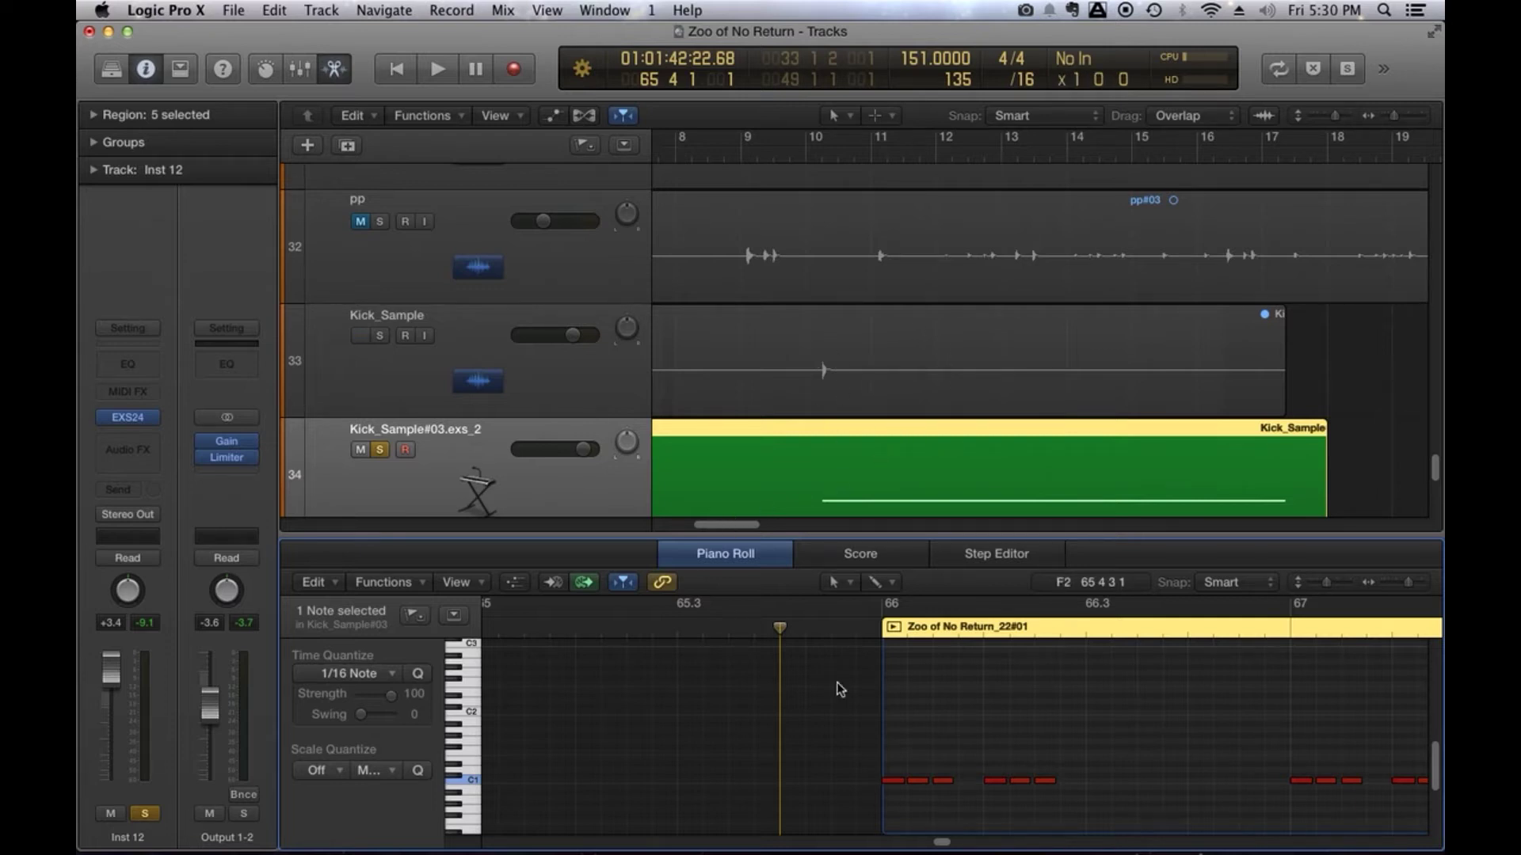
pyautogui.moveTo(721, 522); pyautogui.dragTo(1053, 519)
pyautogui.scroll(-3, 1409, 458)
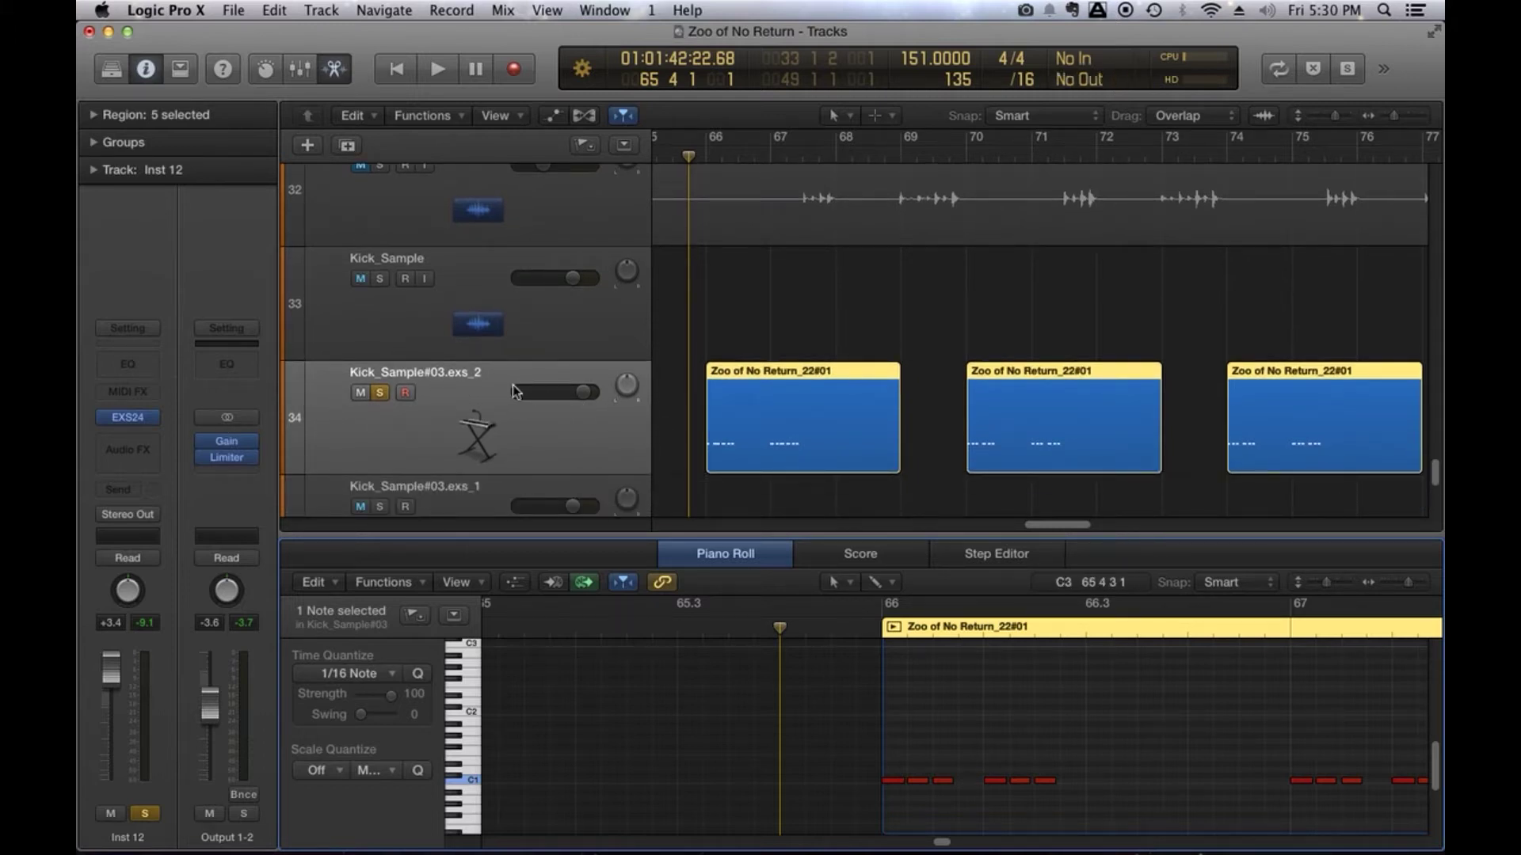
pyautogui.click(459, 782)
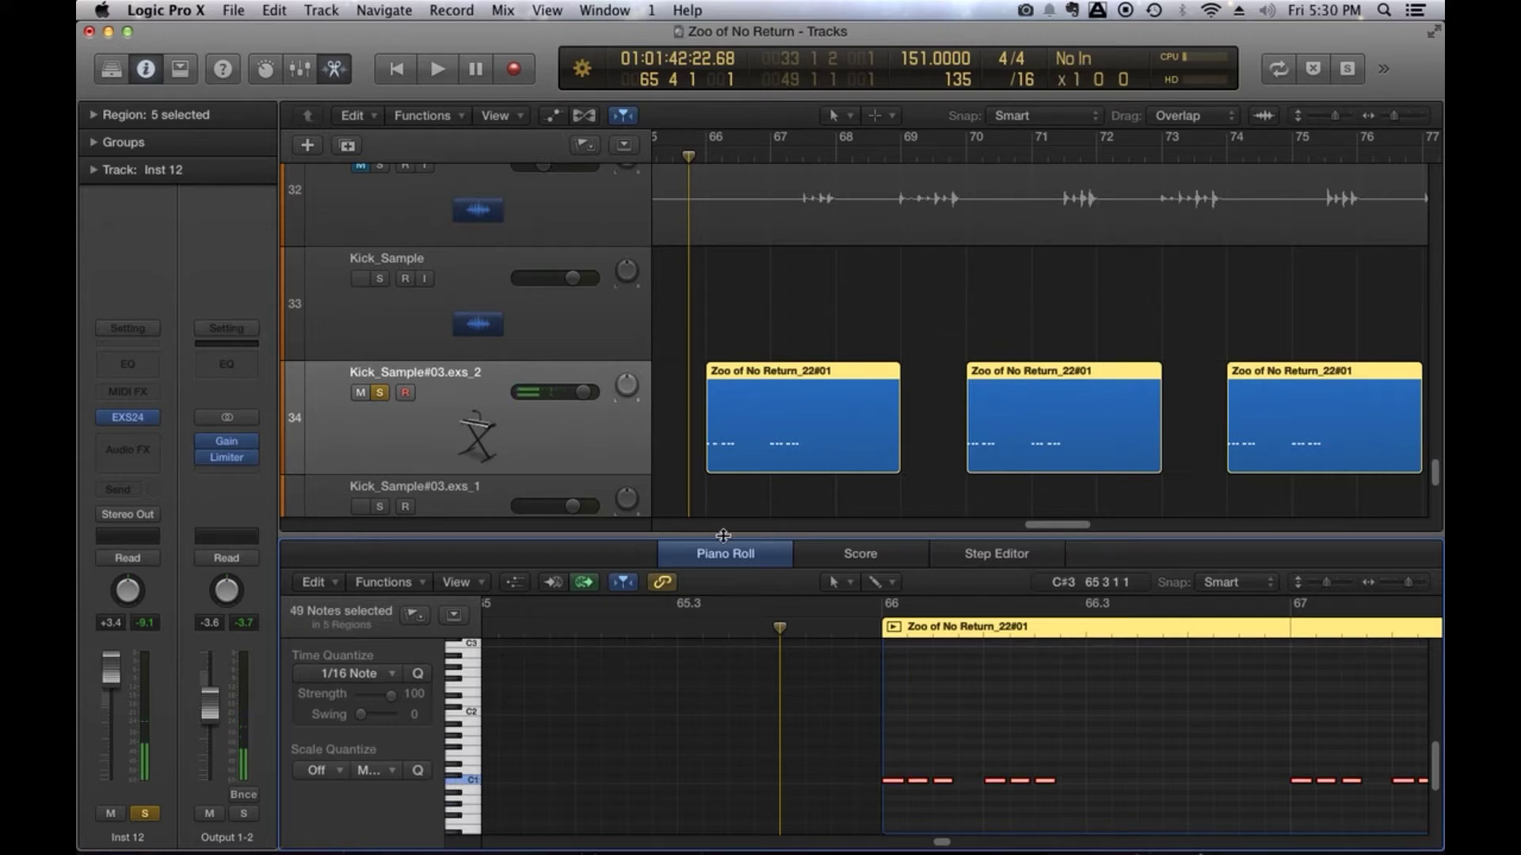
# Play the four regions with the drums from just before bar 66 and raise the Kick_Sample#03.exs_2 track's volume to +6.0 dB.
pyautogui.moveTo(1395, 116); pyautogui.dragTo(1390, 117)
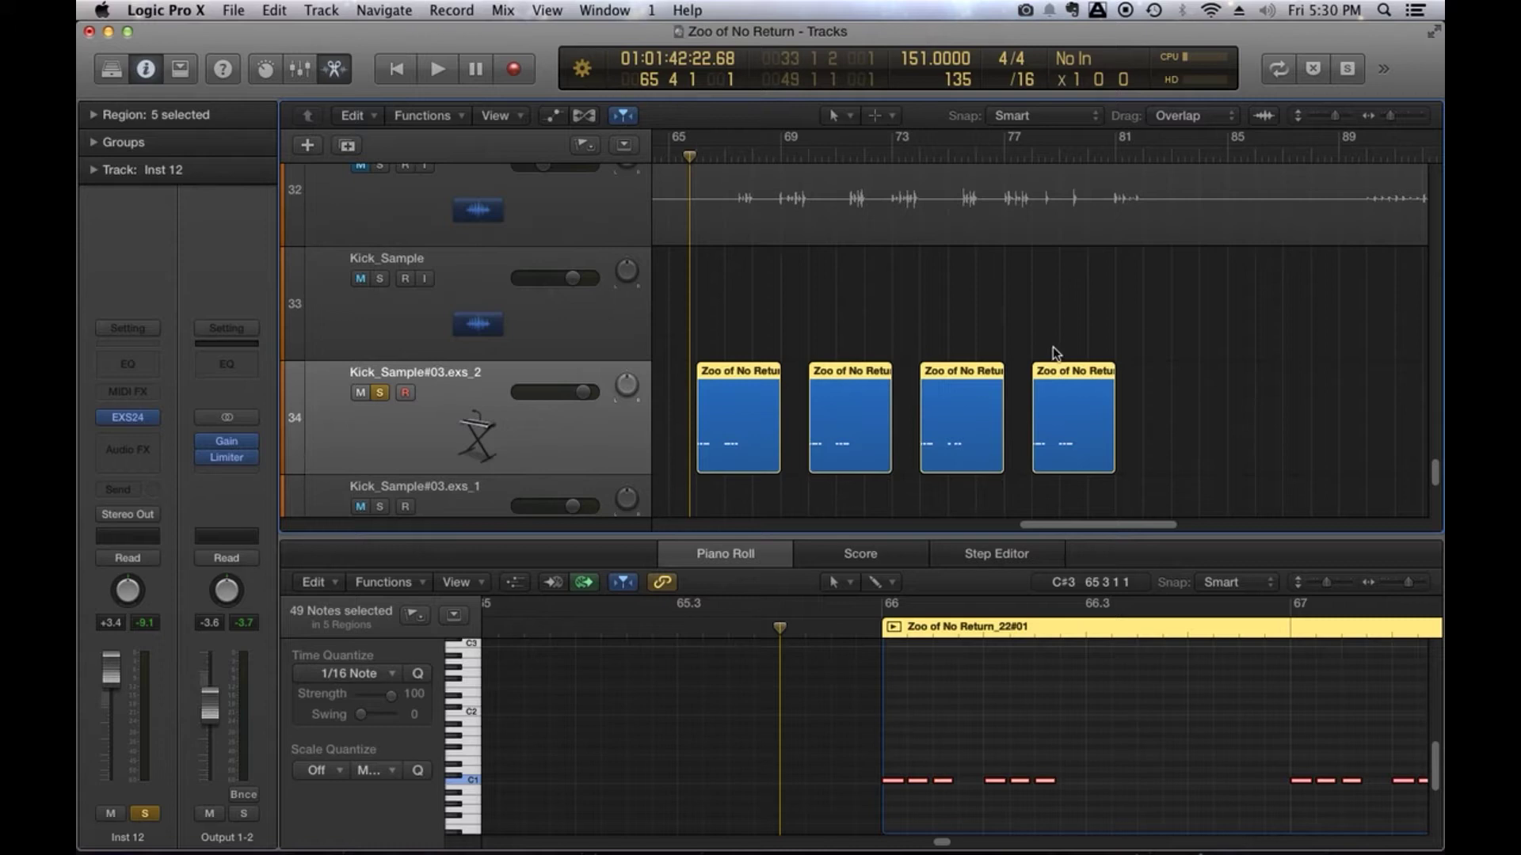
pyautogui.scroll(2, 1393, 287)
pyautogui.scroll(-3, 1394, 287)
pyautogui.scroll(5, 1394, 287)
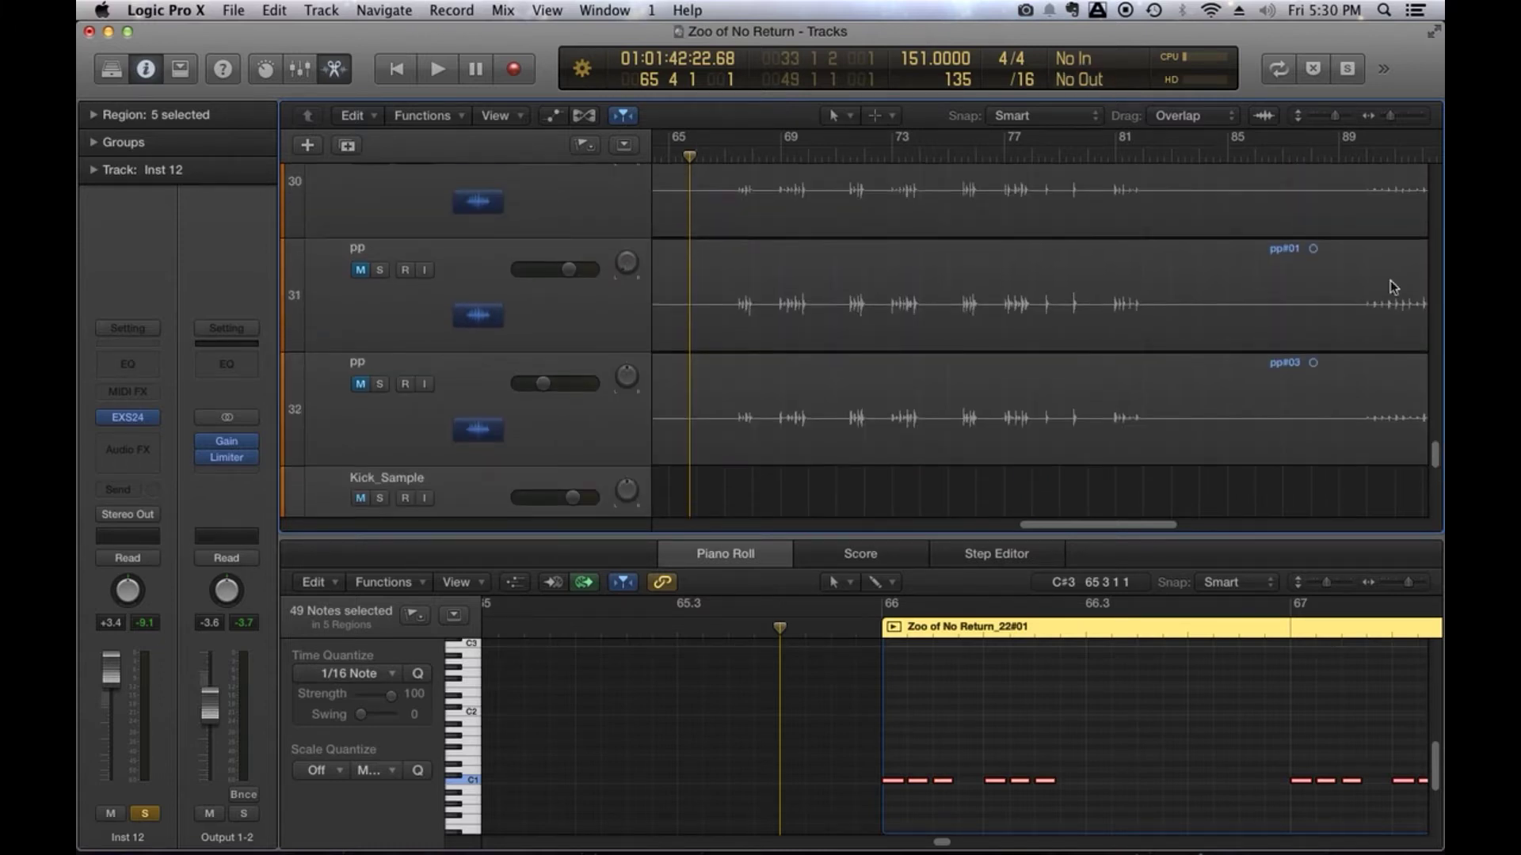
pyautogui.moveTo(1395, 118); pyautogui.dragTo(1319, 115)
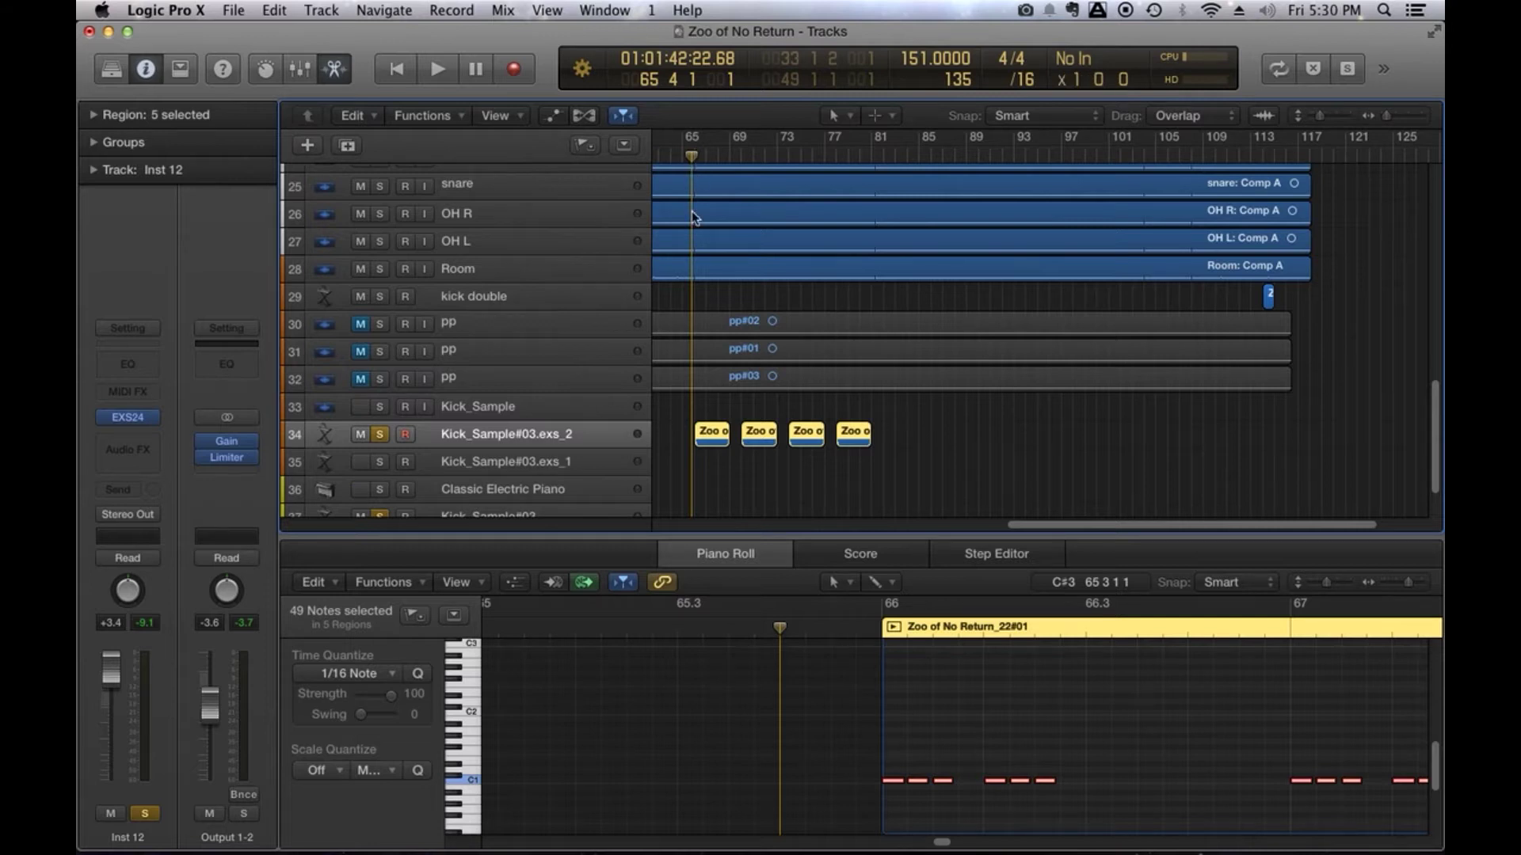
pyautogui.press('space')
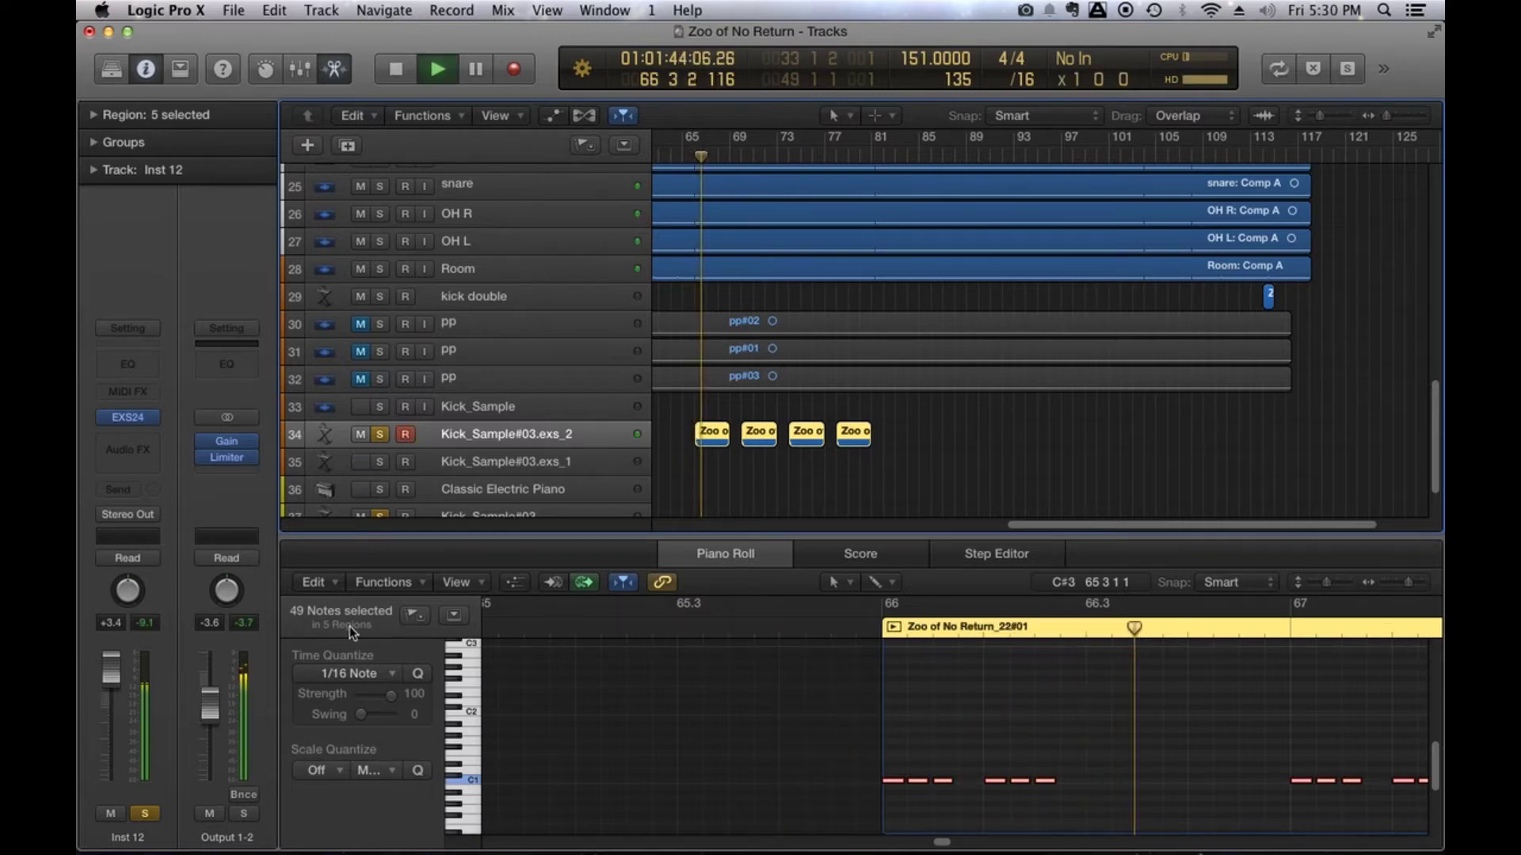
pyautogui.moveTo(111, 667); pyautogui.dragTo(110, 653)
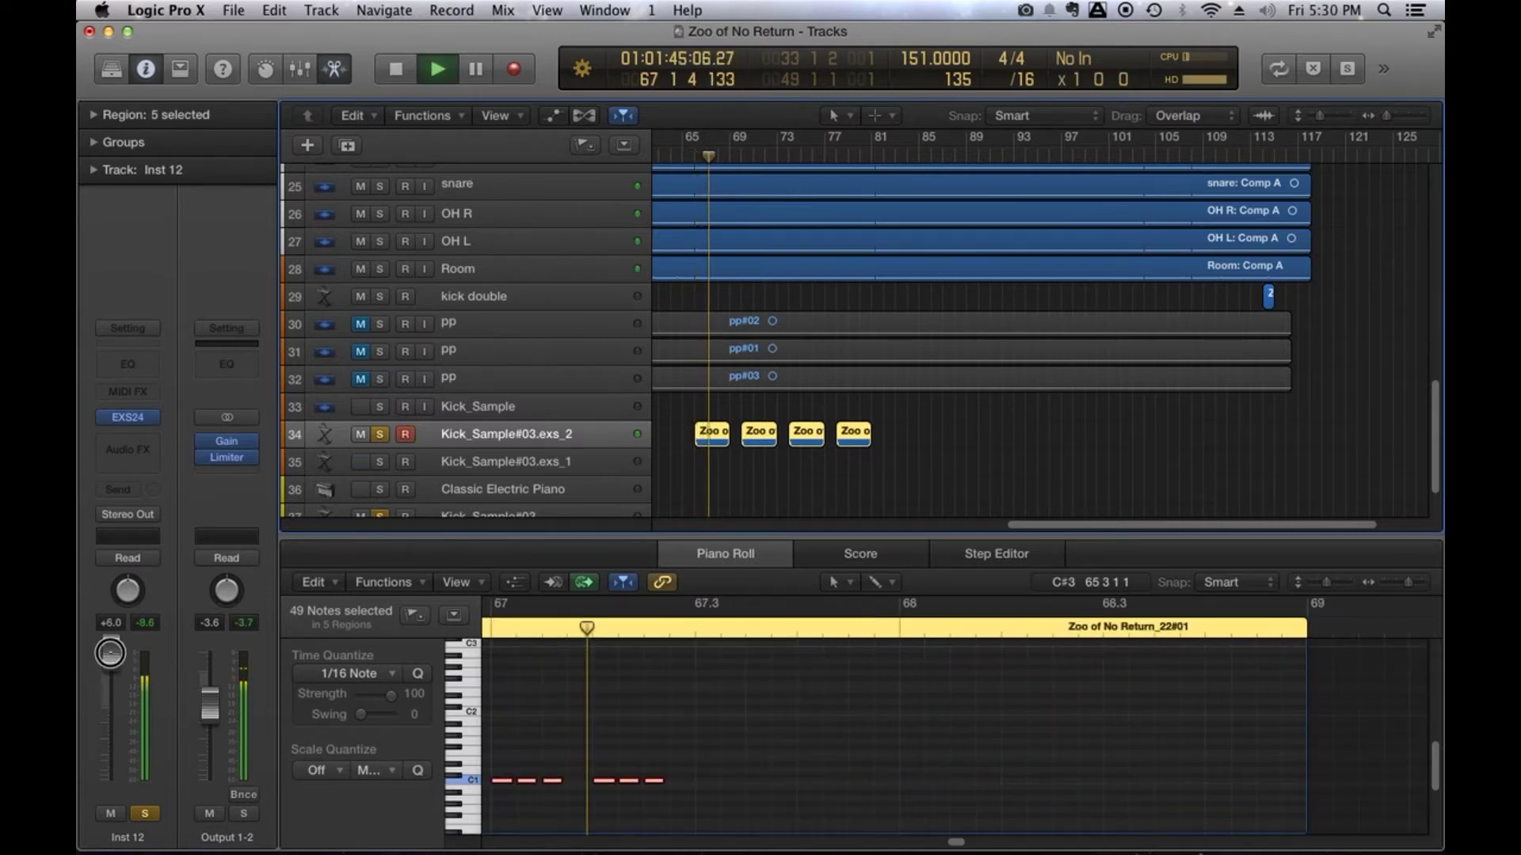
# Lower the Drums bus to -5.6 dB from the Room track's output strip and stop playback.
pyautogui.click(601, 267)
pyautogui.moveTo(210, 690); pyautogui.dragTo(218, 744)
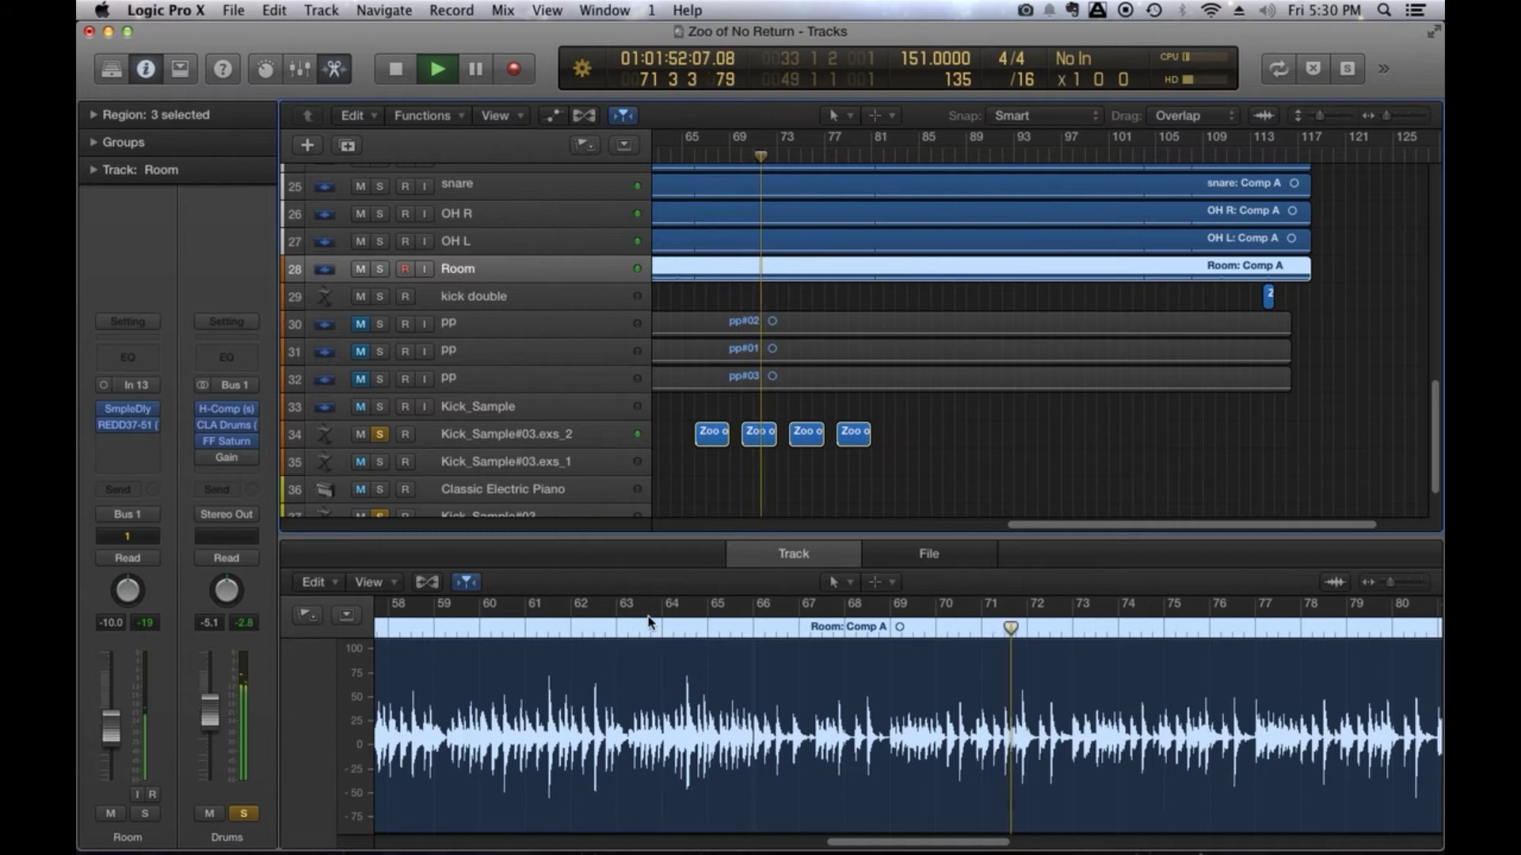
pyautogui.moveTo(210, 713); pyautogui.dragTo(212, 719)
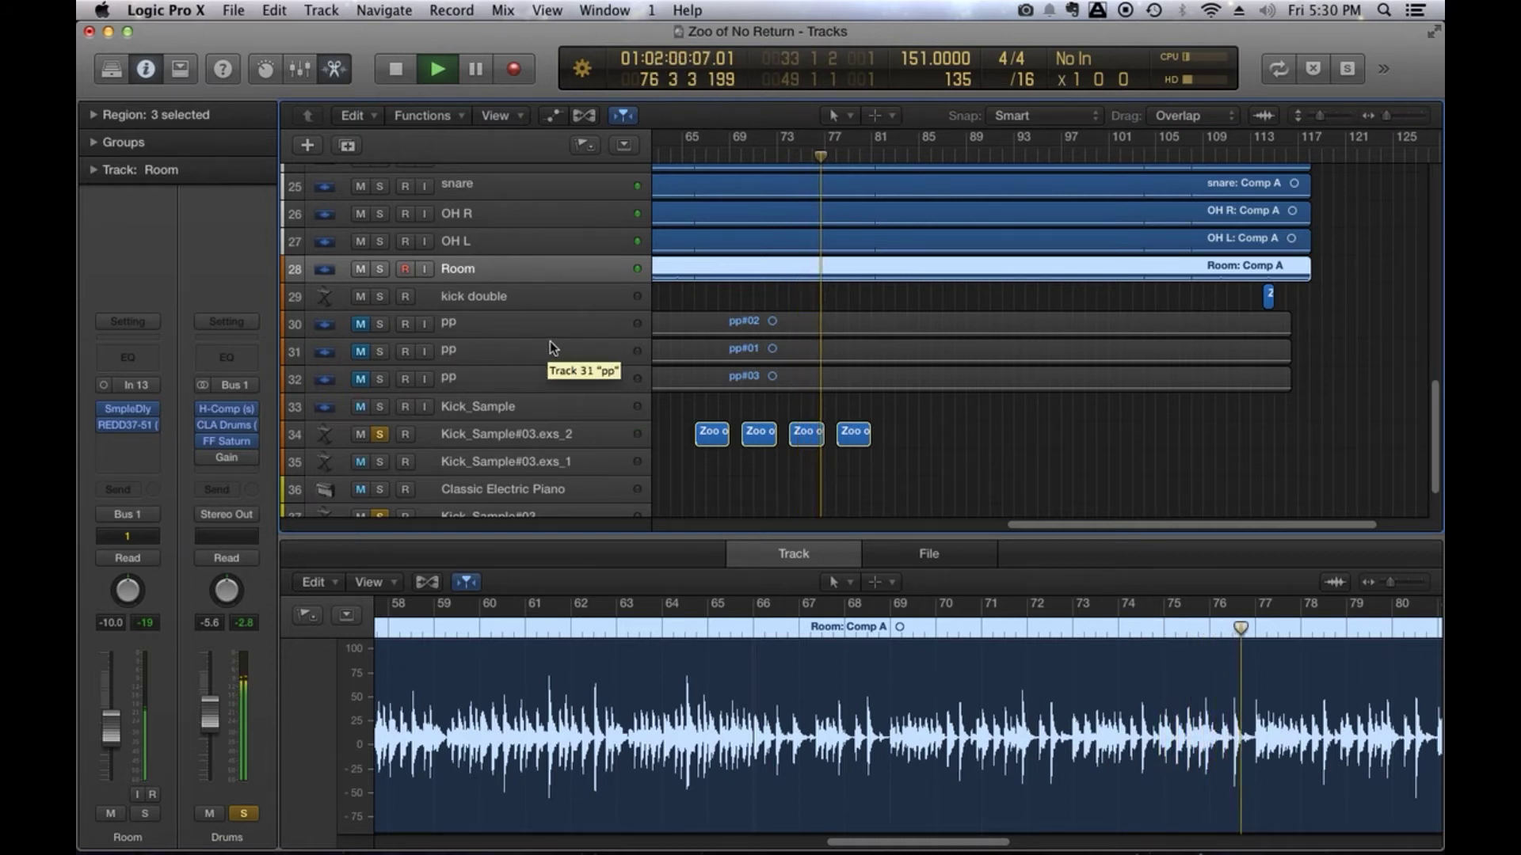
pyautogui.press('space')
# Close the editor, clear the region selection, and bring the drum and kick sample tracks into view.
pyautogui.click(754, 541)
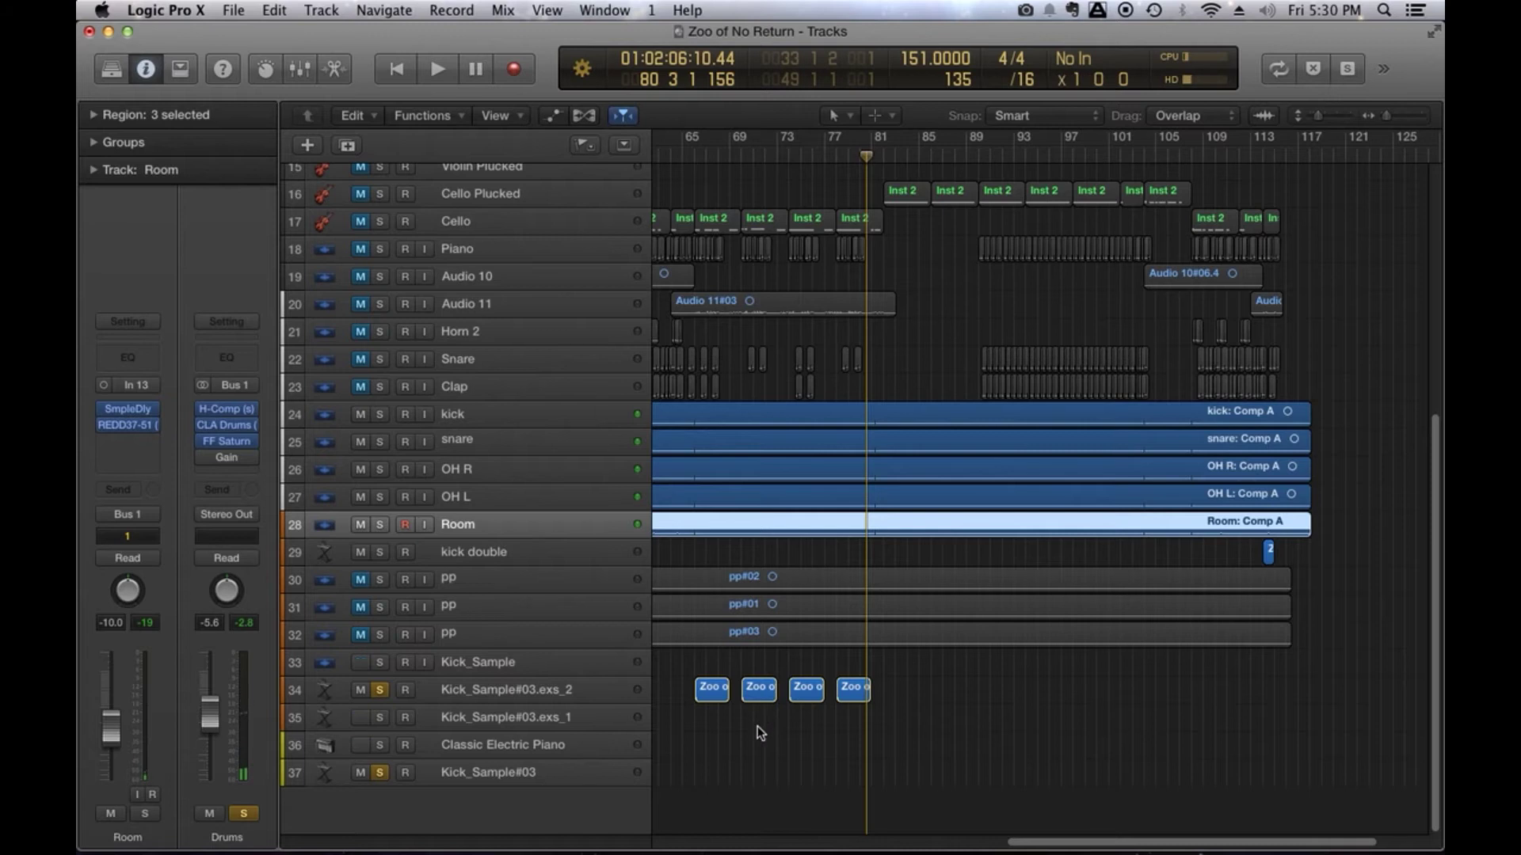
pyautogui.click(758, 727)
pyautogui.moveTo(1390, 116); pyautogui.dragTo(1314, 115)
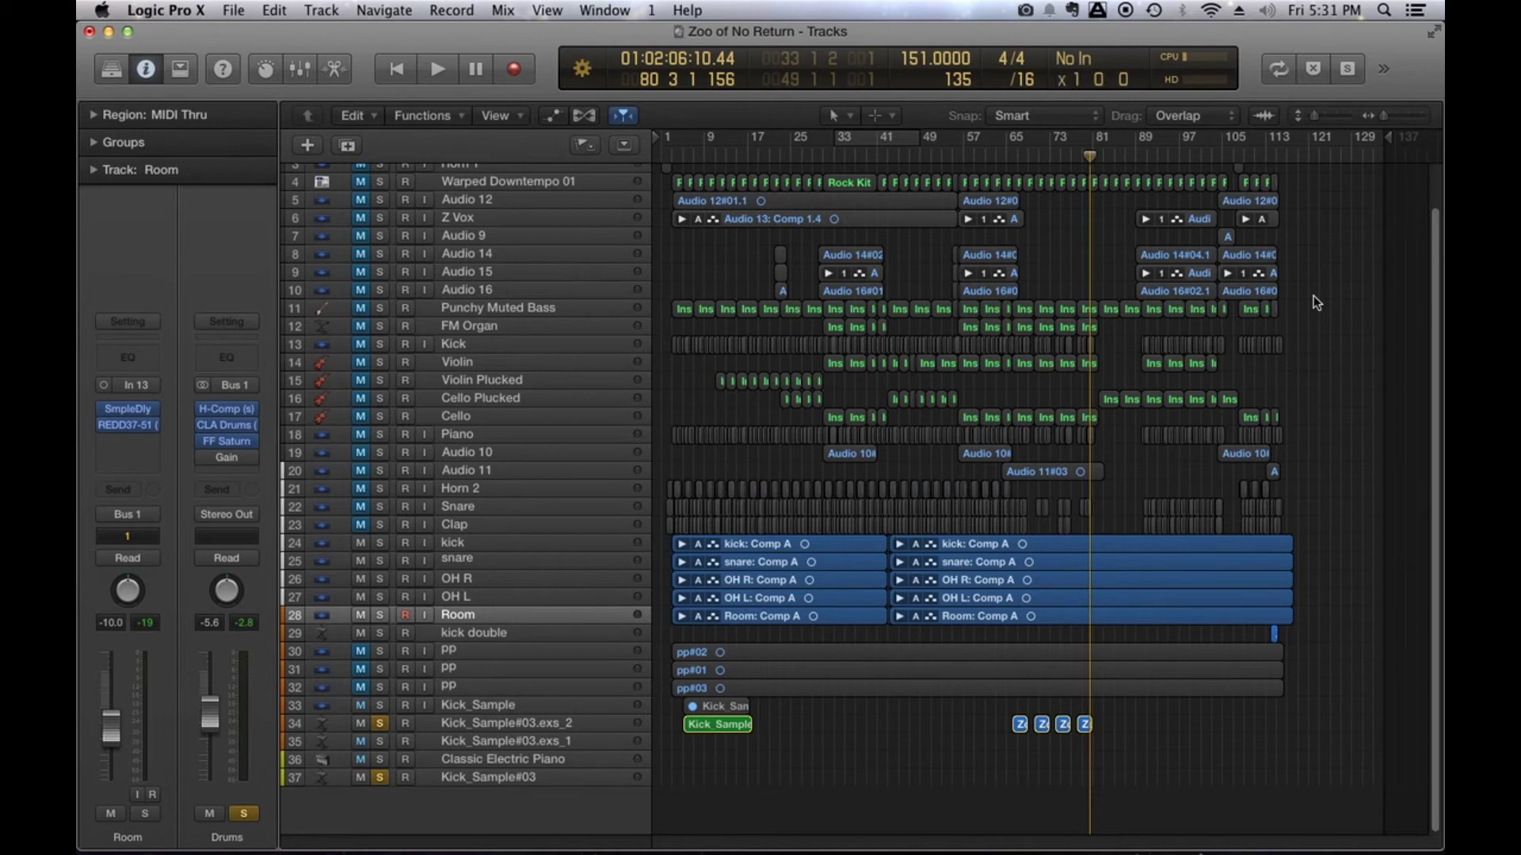
pyautogui.click(1316, 119)
pyautogui.moveTo(1436, 535); pyautogui.dragTo(1441, 666)
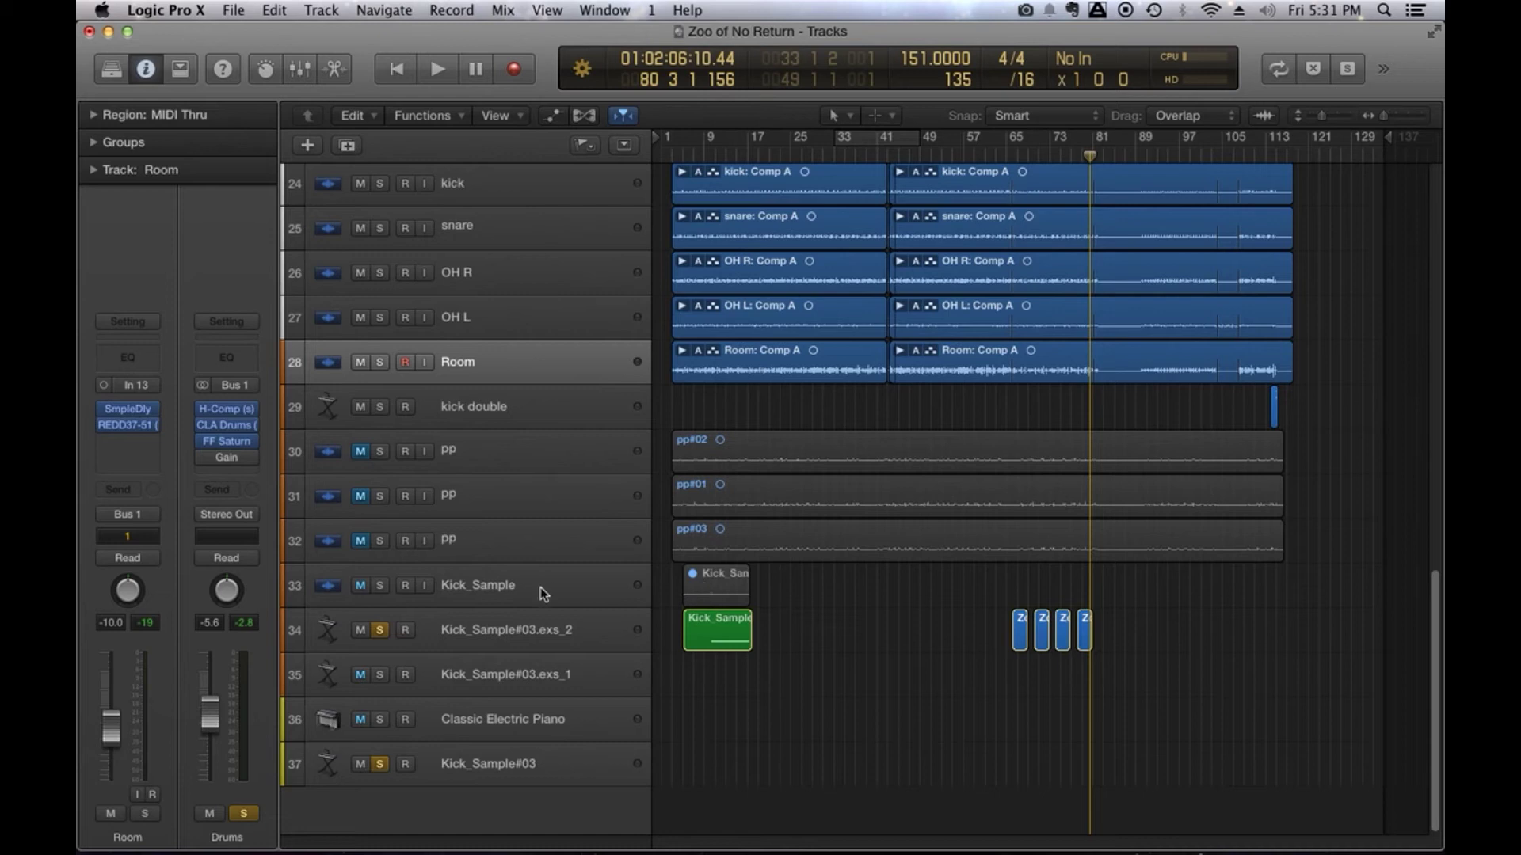
# Turn off solo on the Kick_Sample#03.exs_2 track and solo the Kick_Sample audio track.
pyautogui.click(505, 635)
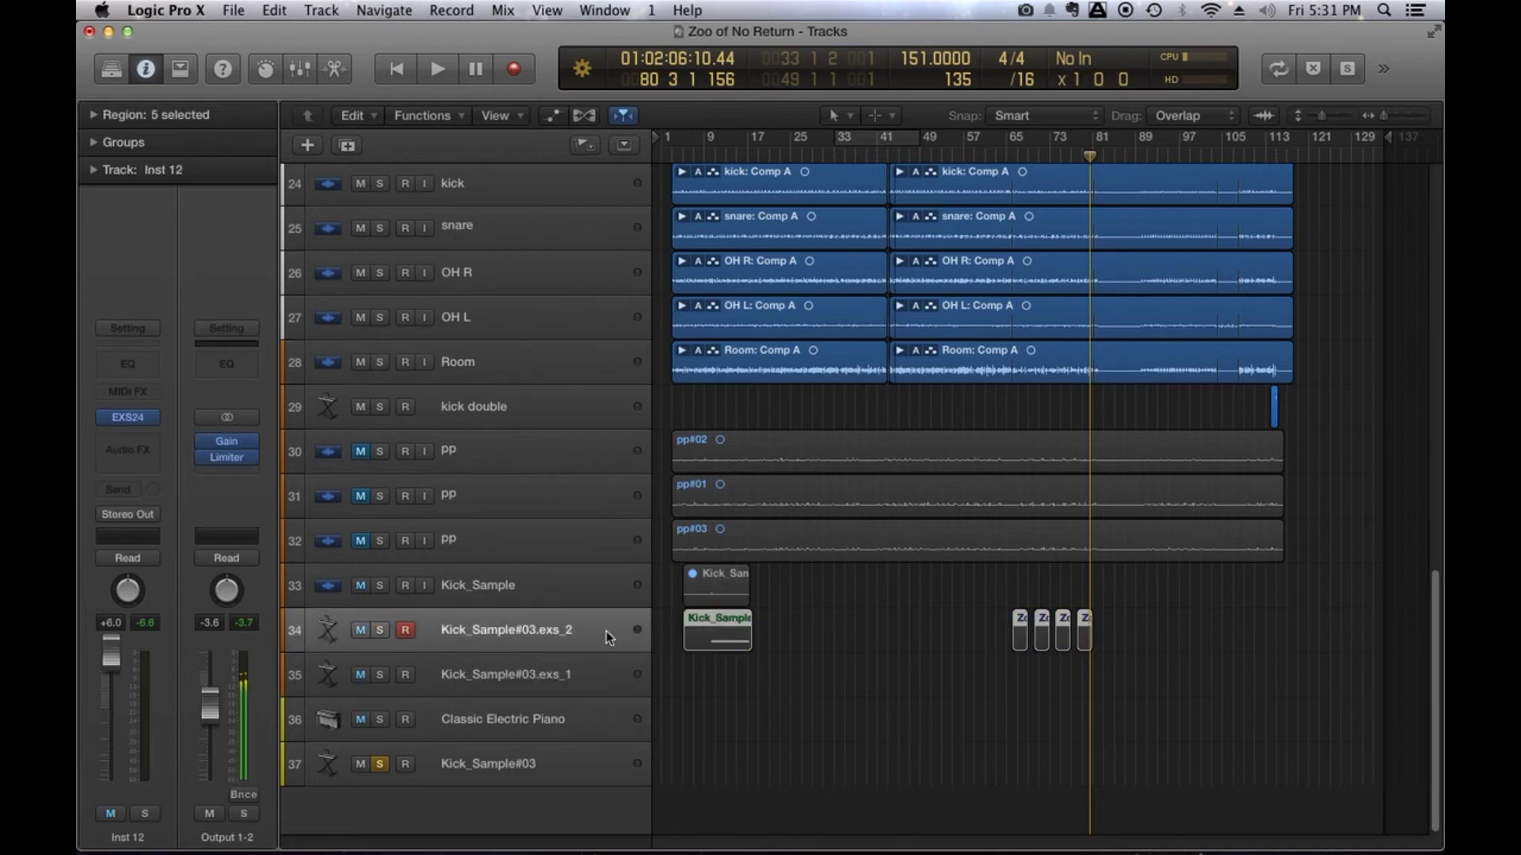
pyautogui.click(616, 589)
pyautogui.moveTo(767, 598); pyautogui.dragTo(734, 581)
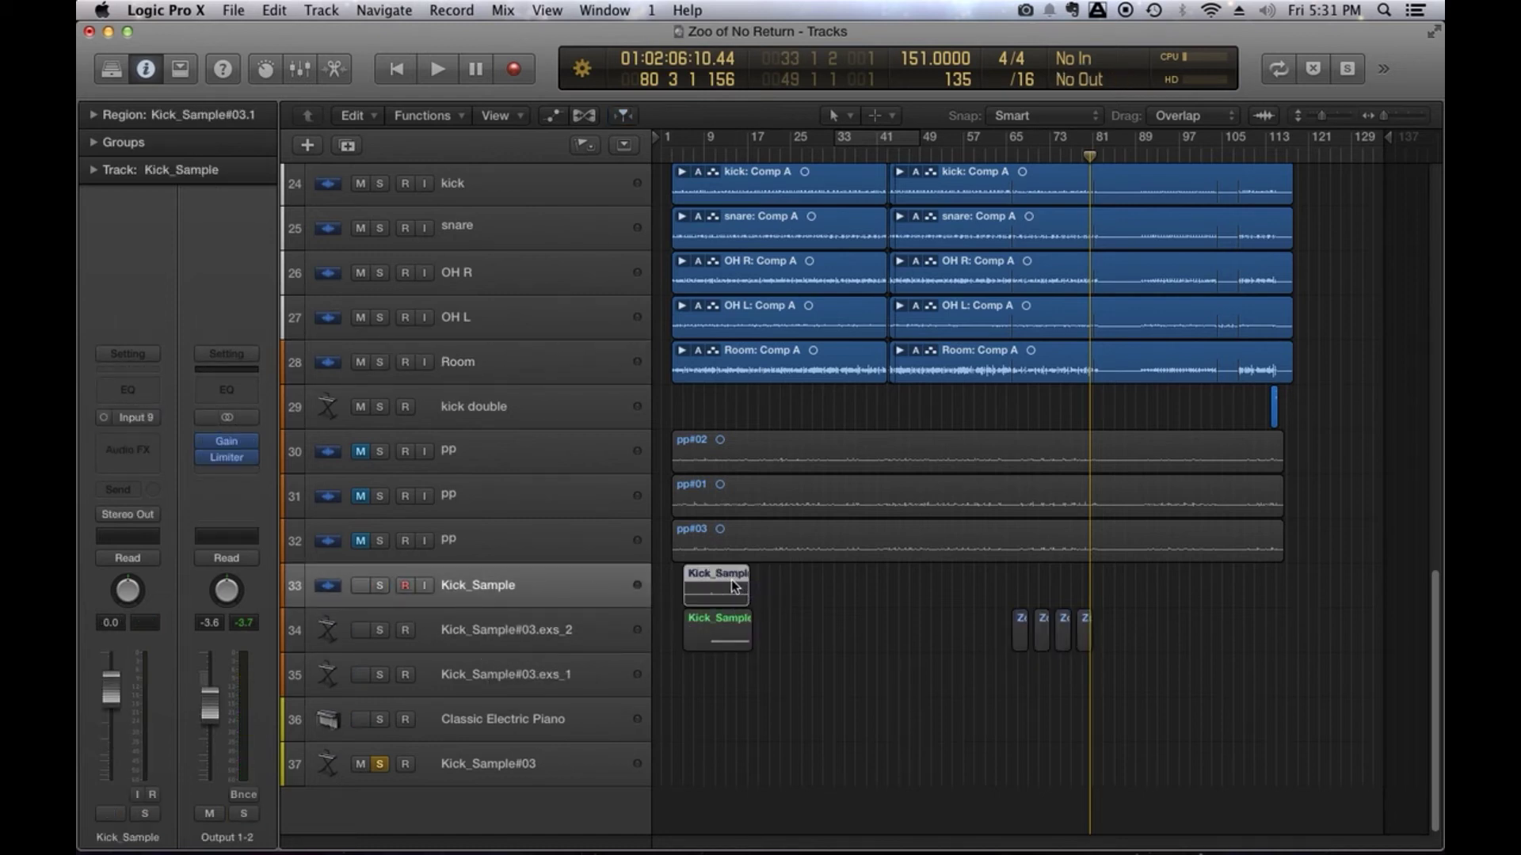
pyautogui.press('s')
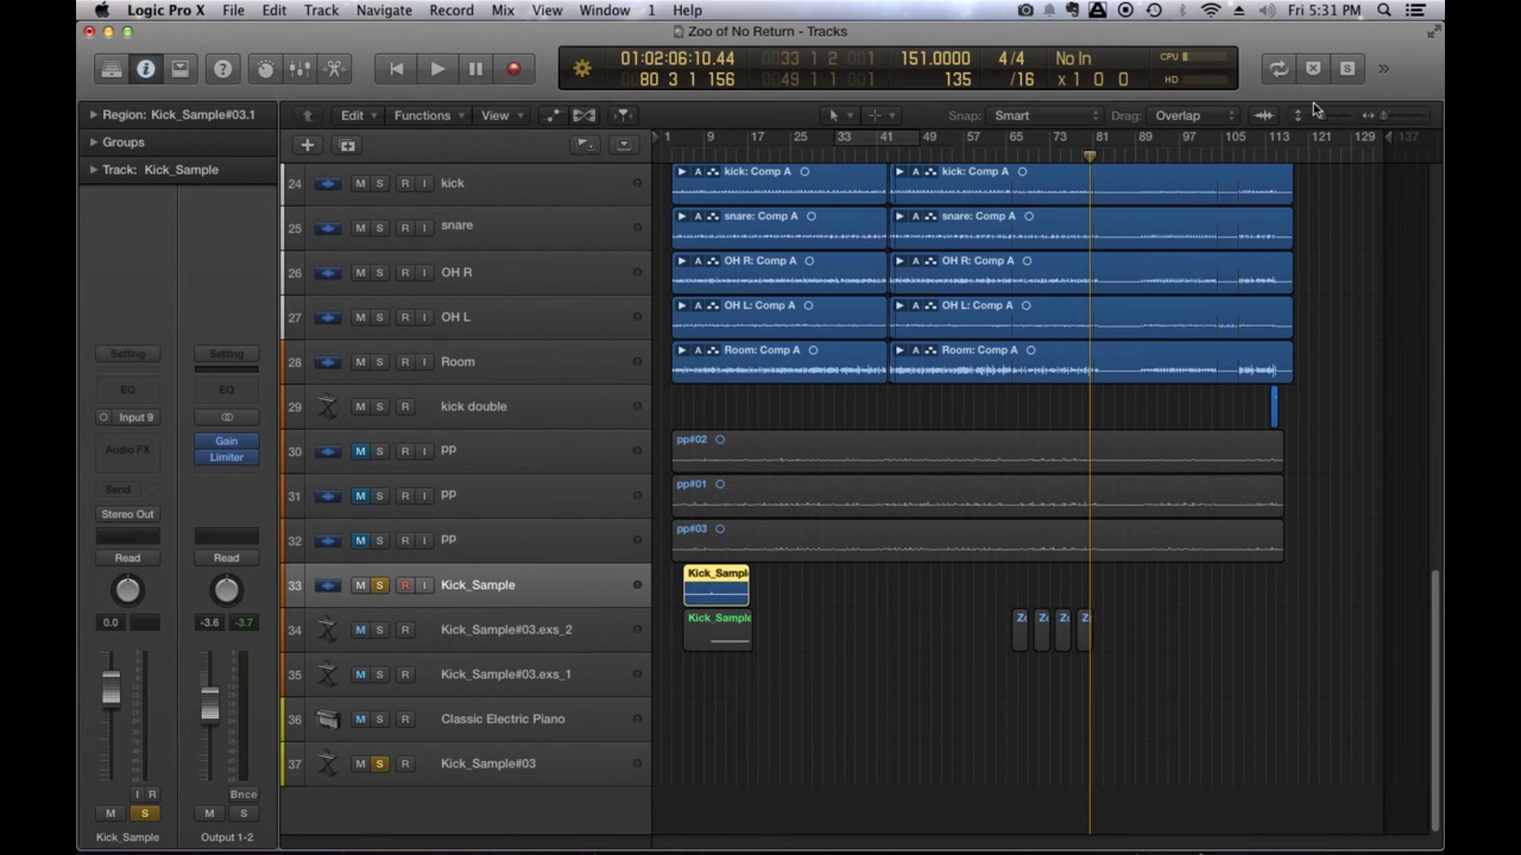
# Review the track commands, including Convert Regions to New Sampler Track, with the Kick_Sample region selected, and dismiss them without choosing one.
pyautogui.click(1330, 115)
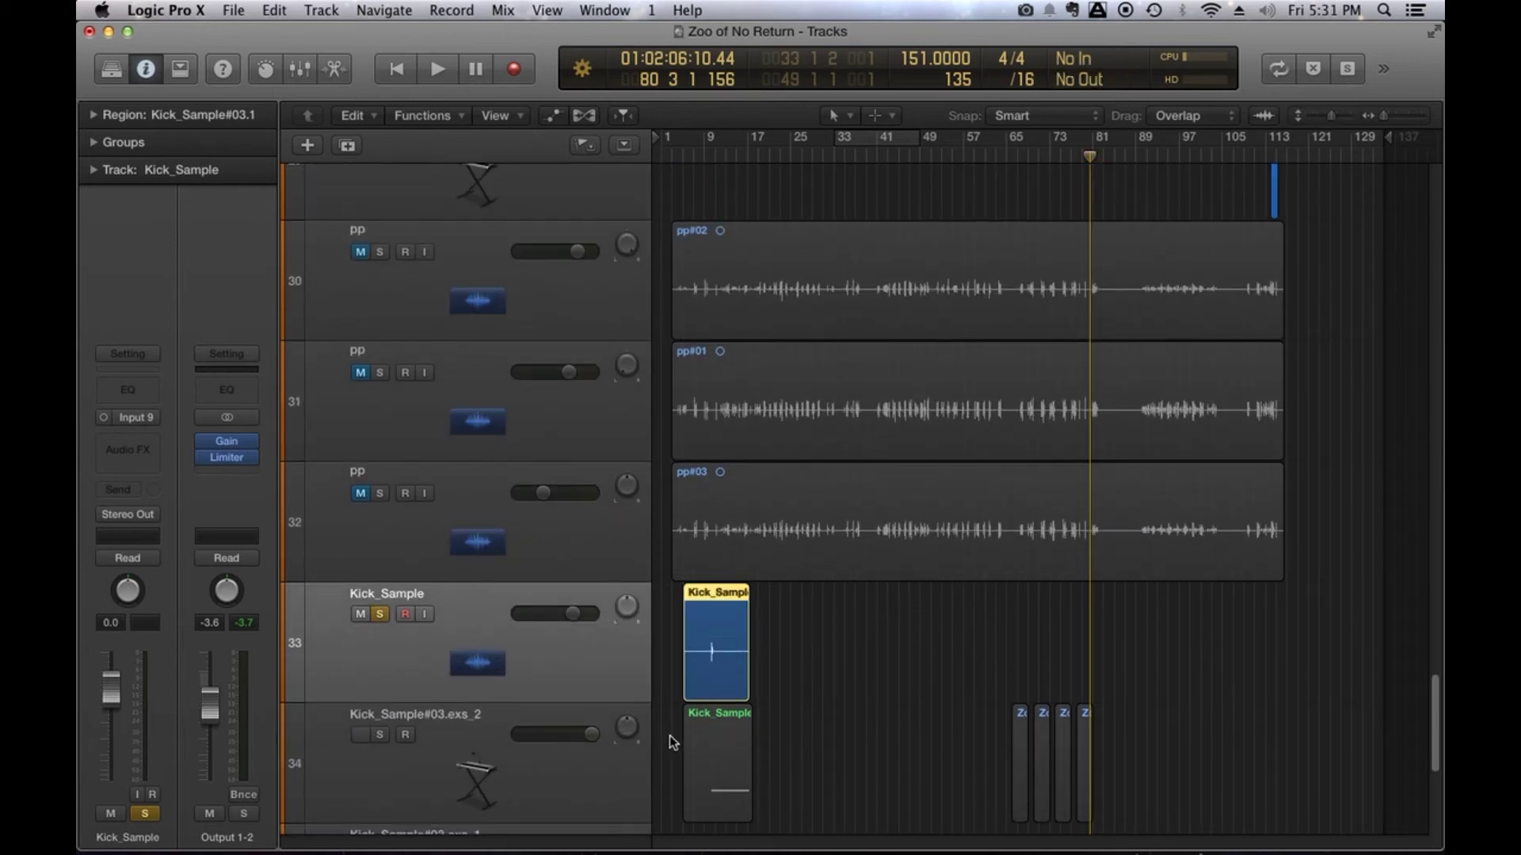
pyautogui.click(322, 9)
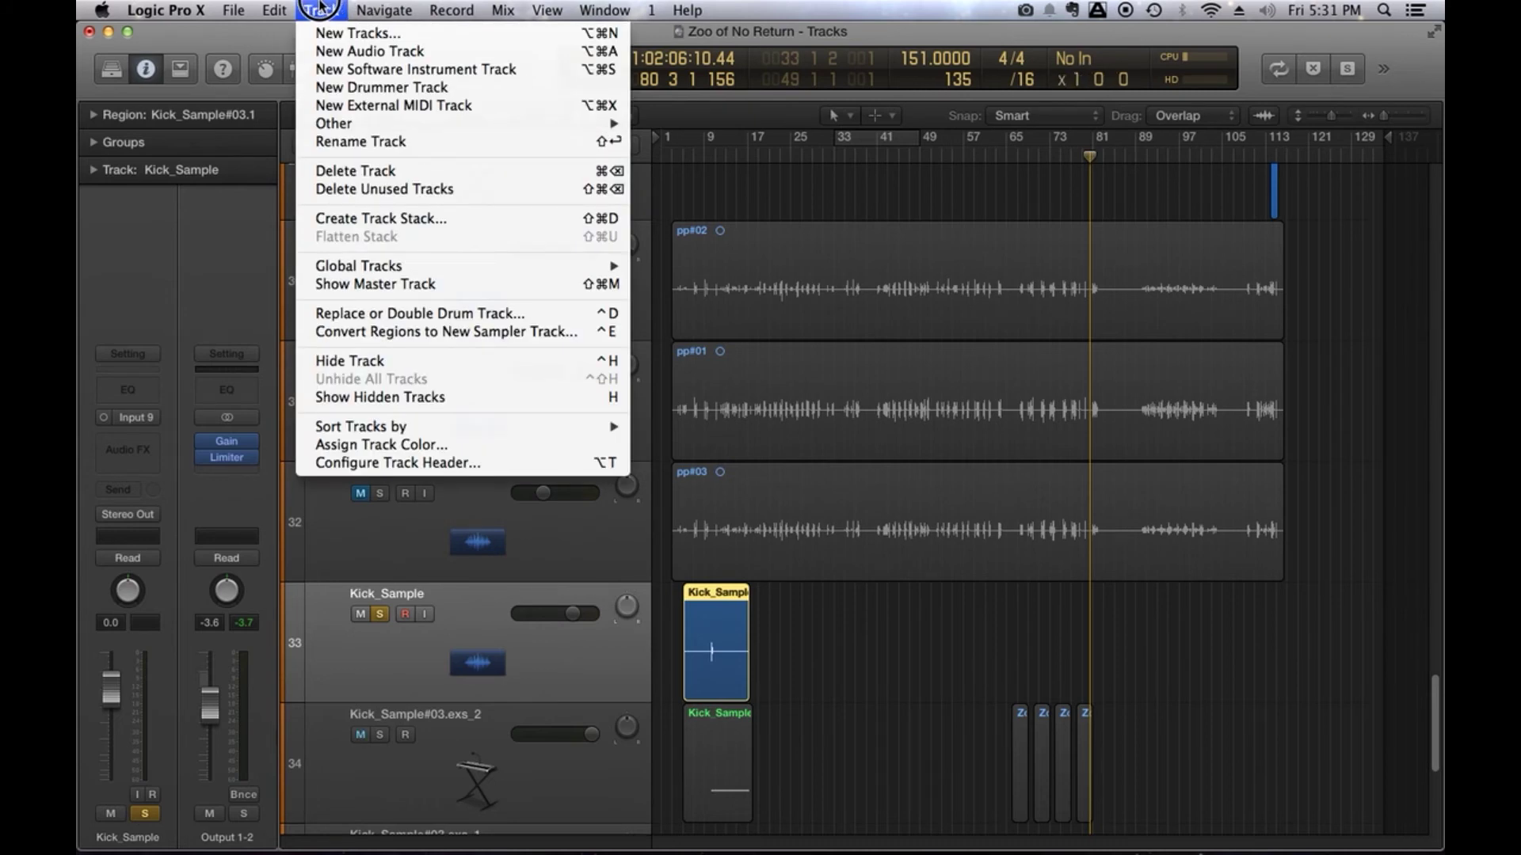
pyautogui.moveTo(346, 6)
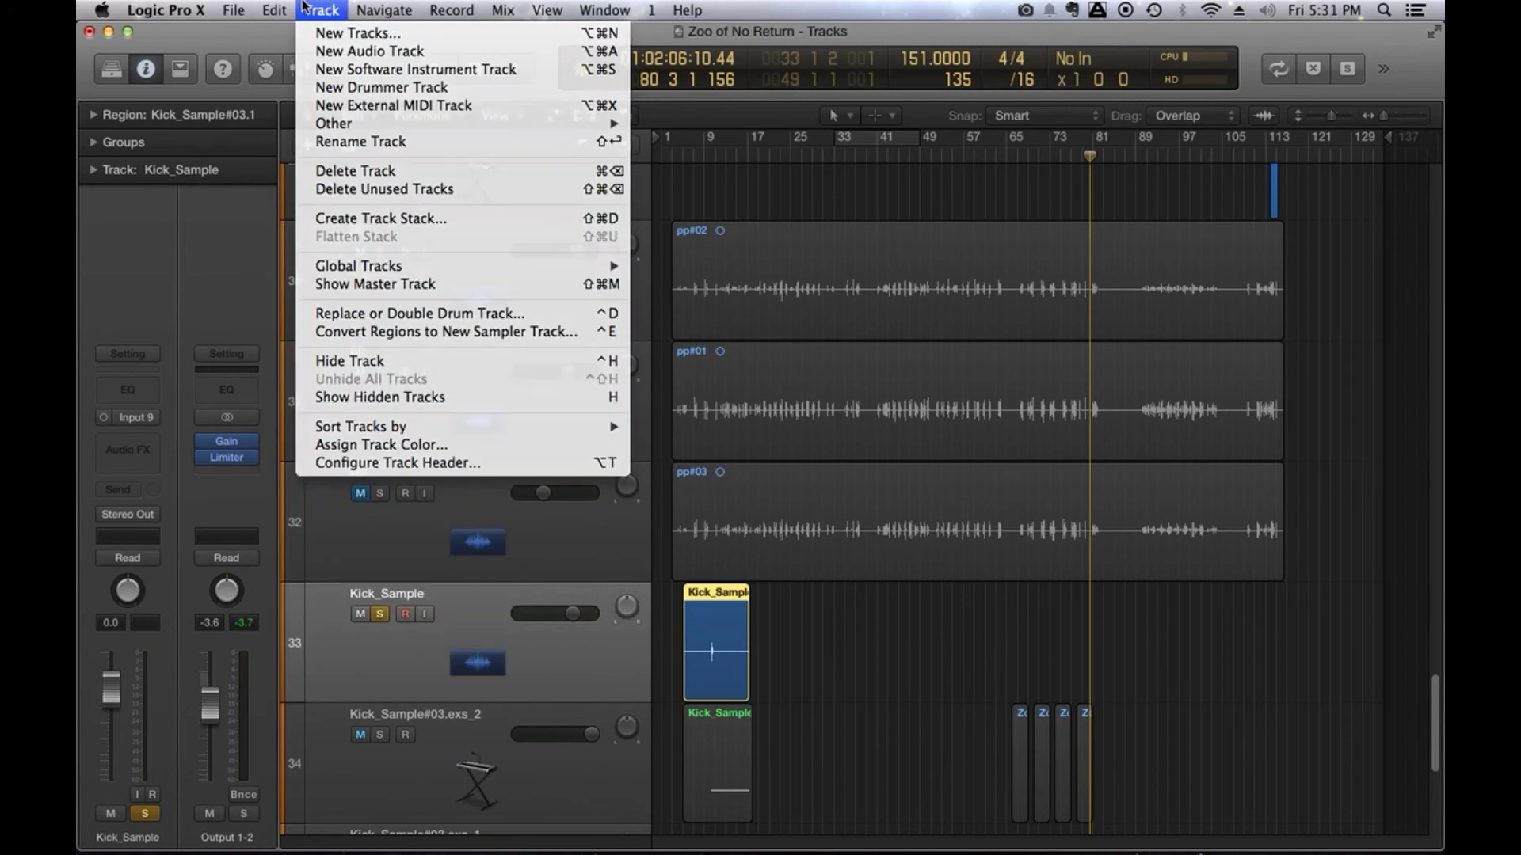
pyautogui.click(808, 511)
pyautogui.click(811, 712)
pyautogui.click(1325, 116)
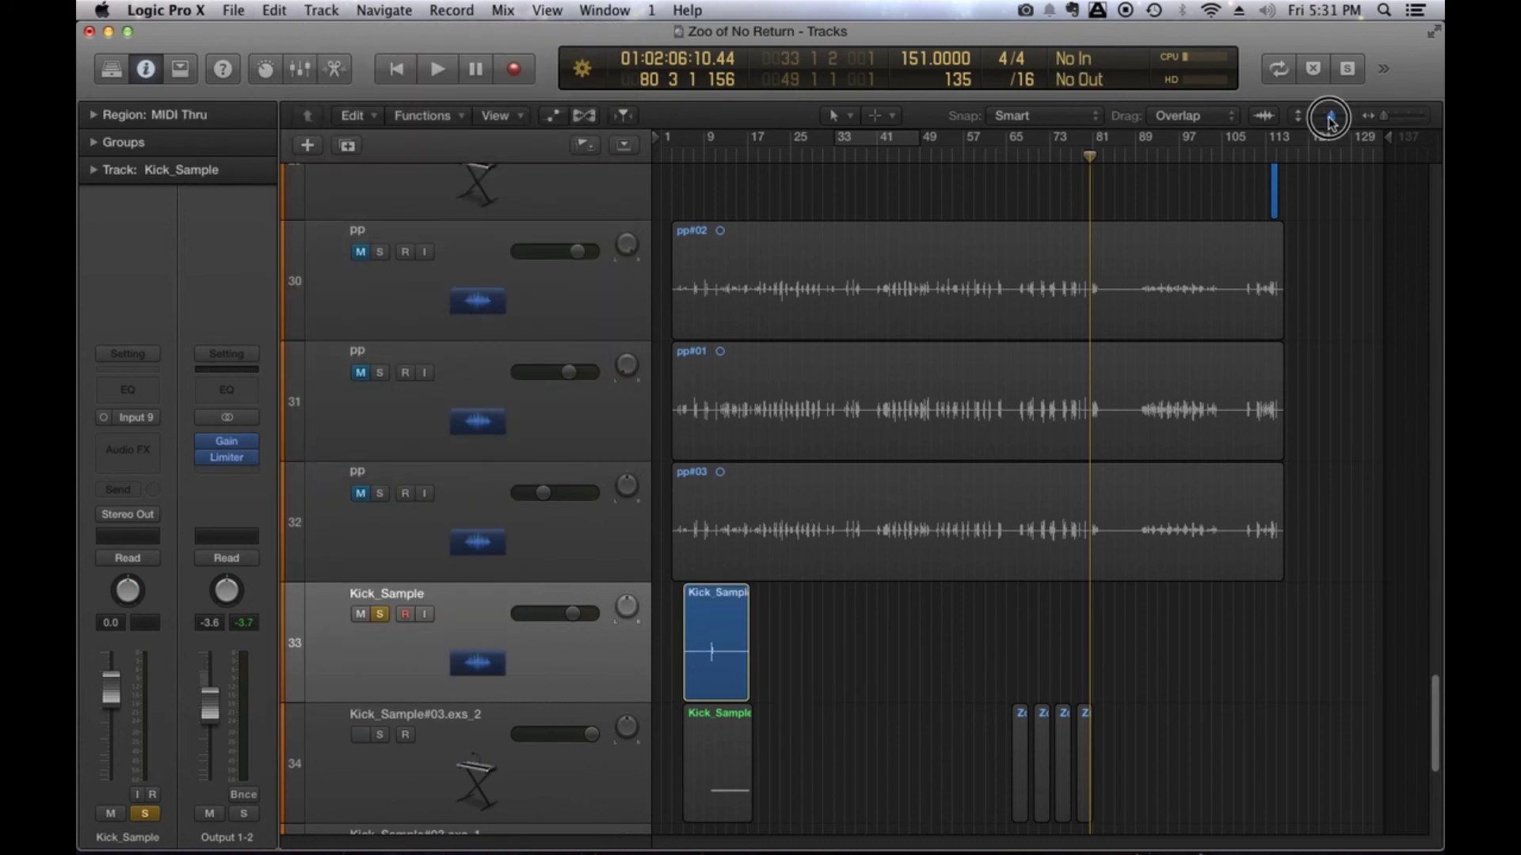
pyautogui.click(1384, 116)
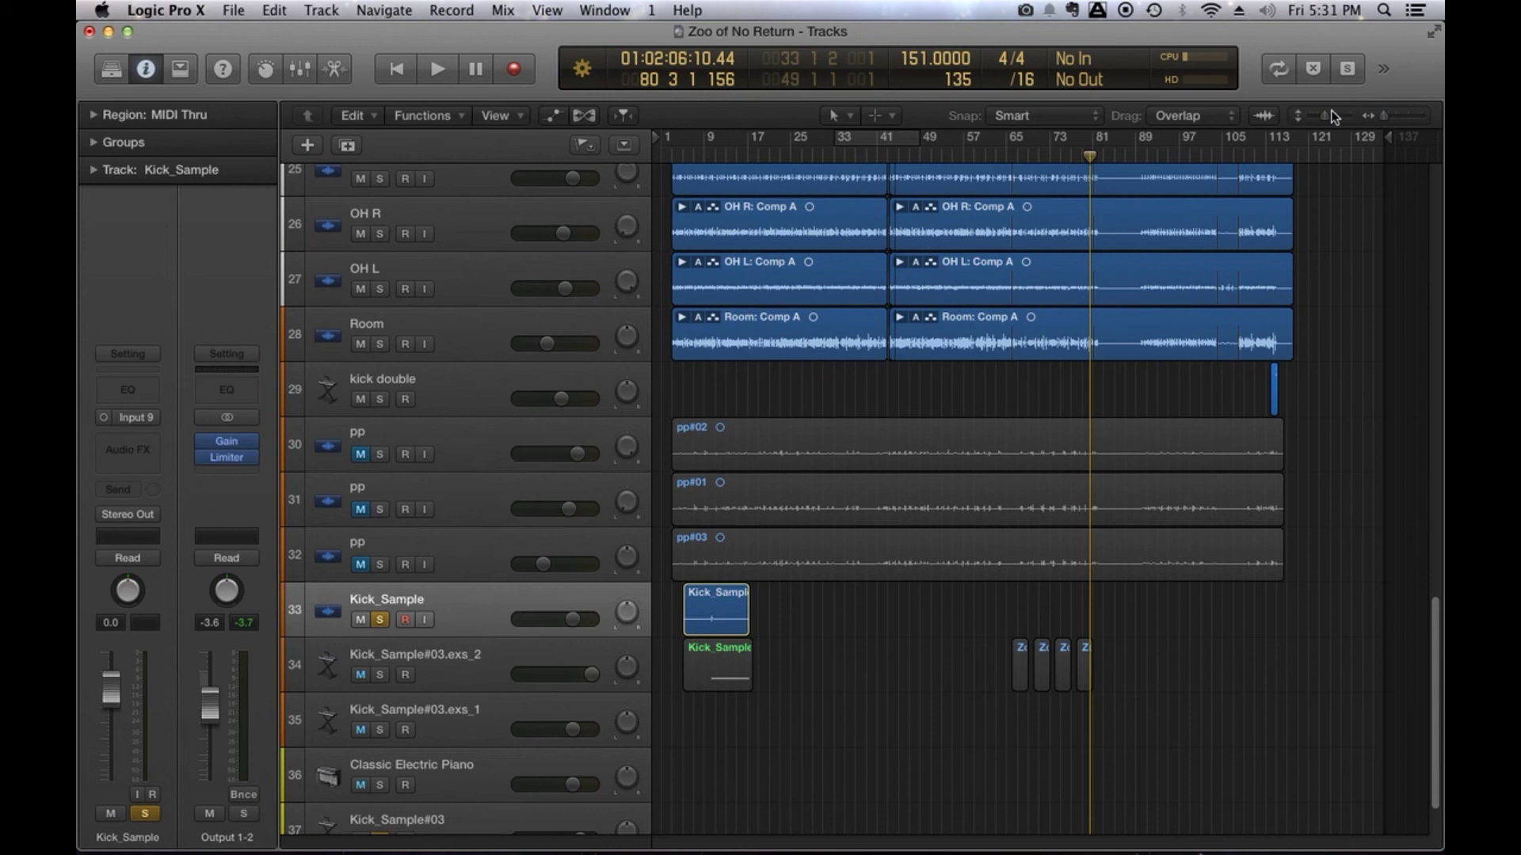
pyautogui.moveTo(1328, 114); pyautogui.dragTo(1320, 116)
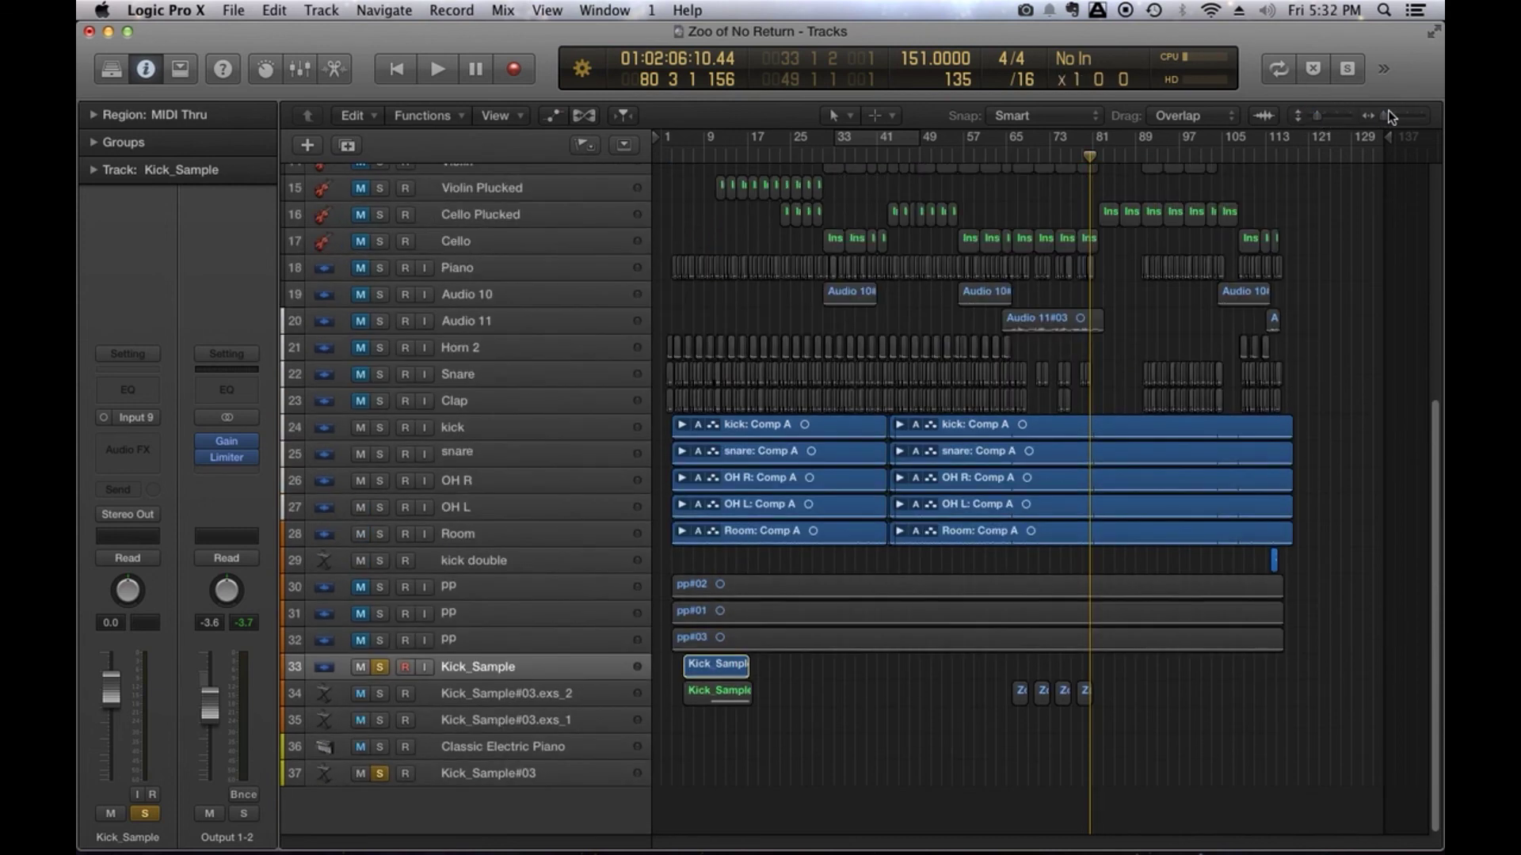